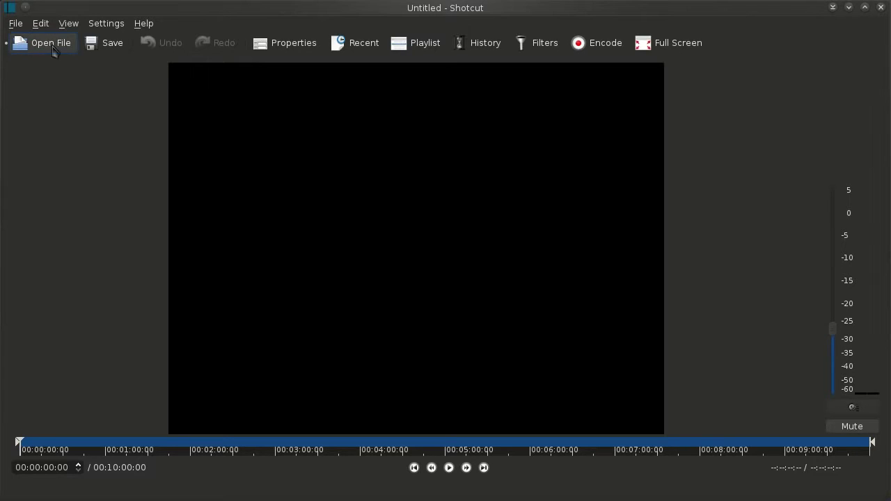
Open VID00016.MP4 from the Videos/demo folder in the Shotcut player via File > Open File
click(15, 23)
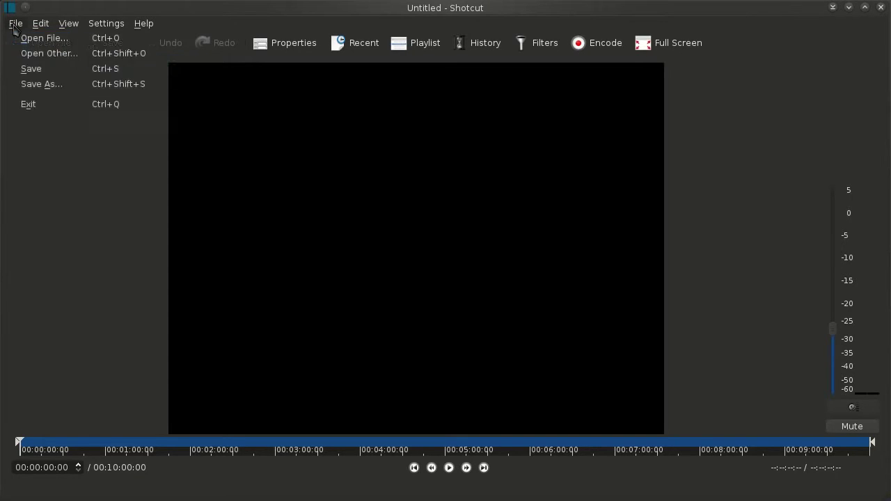
click(28, 35)
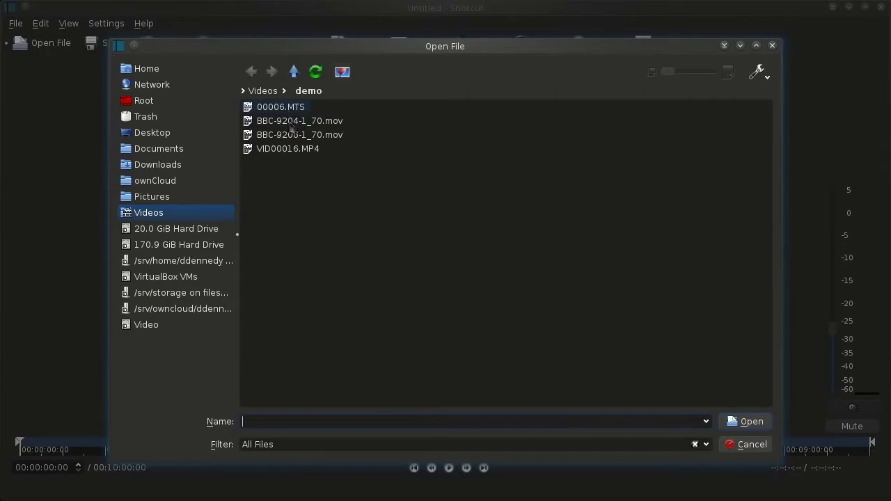
double_click(290, 153)
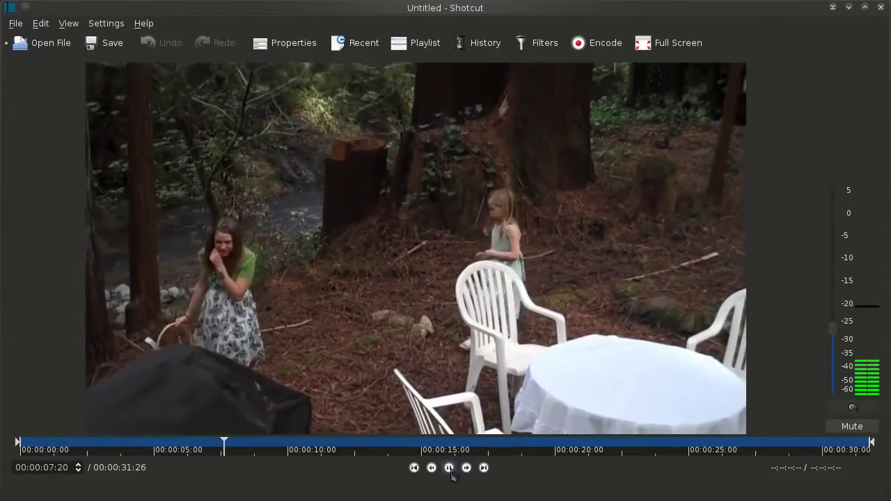
Scrub the playhead to about 3 seconds, then 14, step around 12 seconds and resume playback
click(453, 474)
click(450, 471)
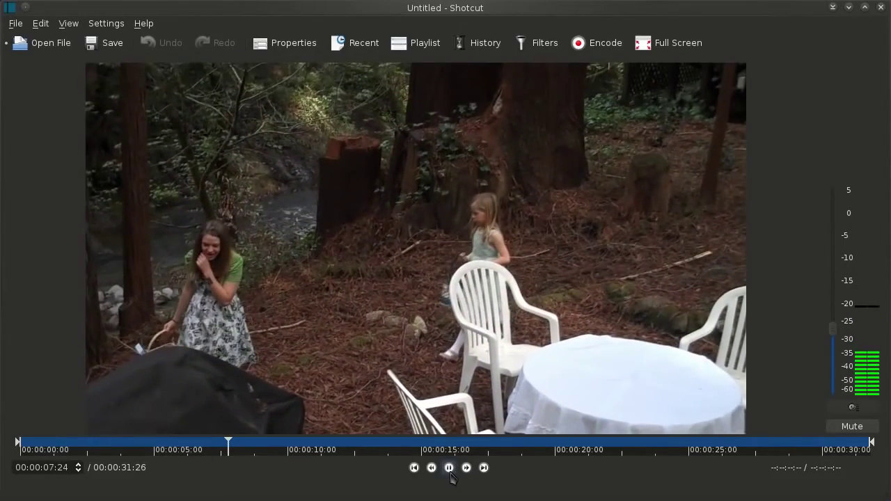
drag(370, 455, 110, 460)
drag(188, 462, 513, 454)
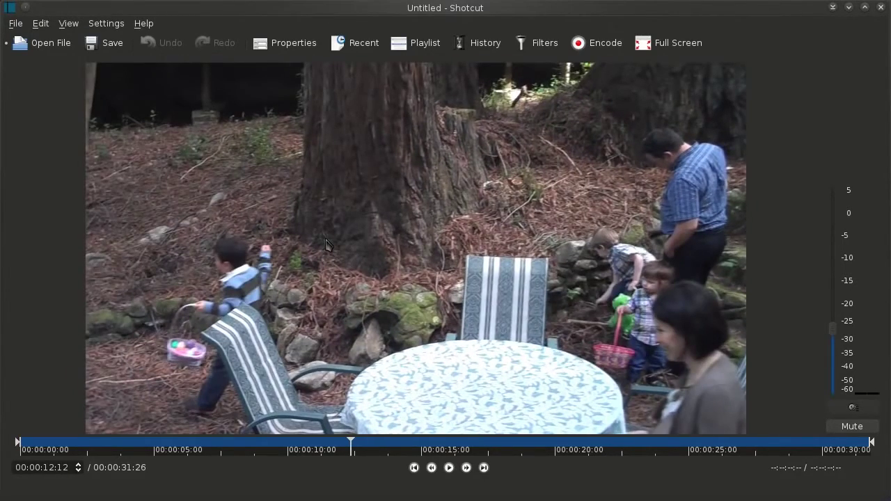
drag(327, 245, 327, 245)
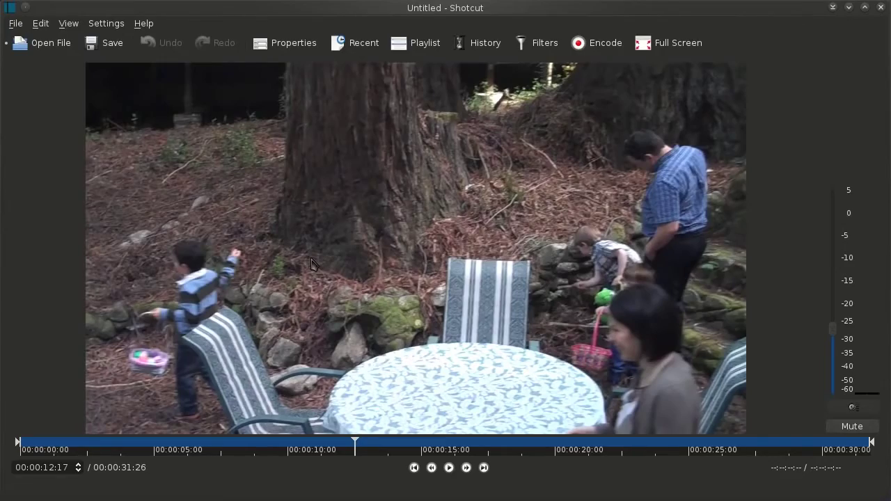
click(312, 263)
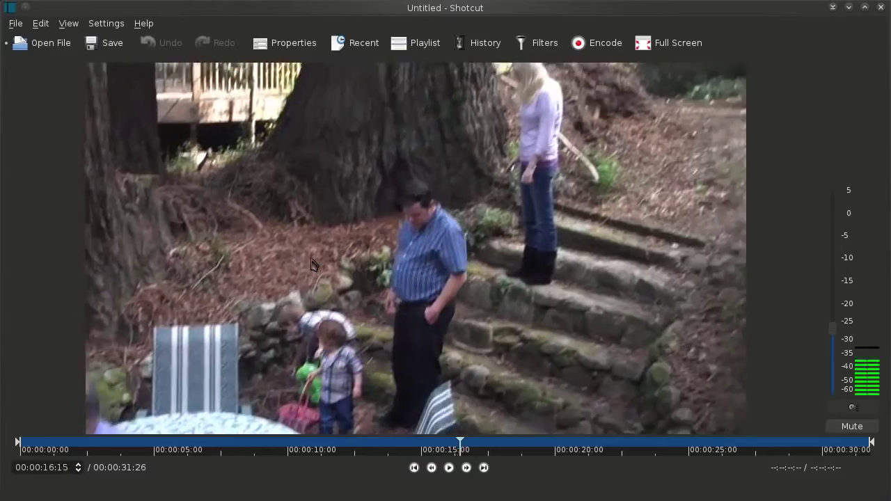
Shuttle forward with L, then reverse with J at increasing speeds, ending near 00:00:10:28
key(l)
key(l)
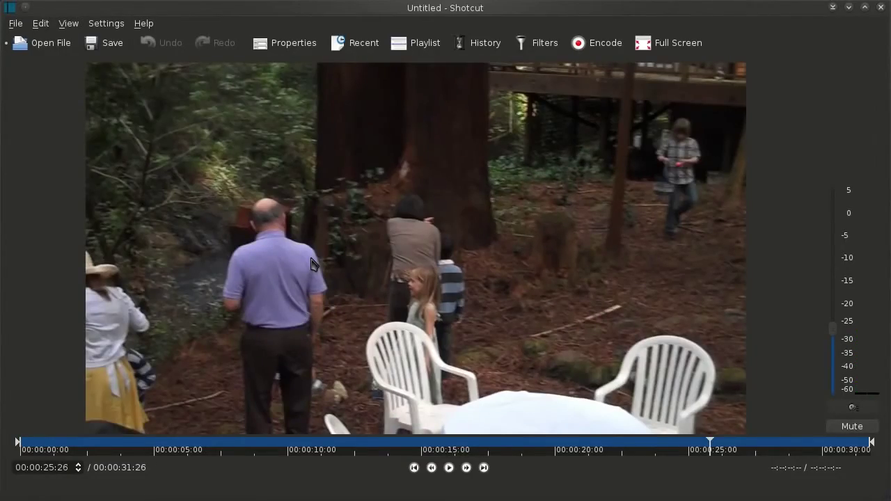
key(j)
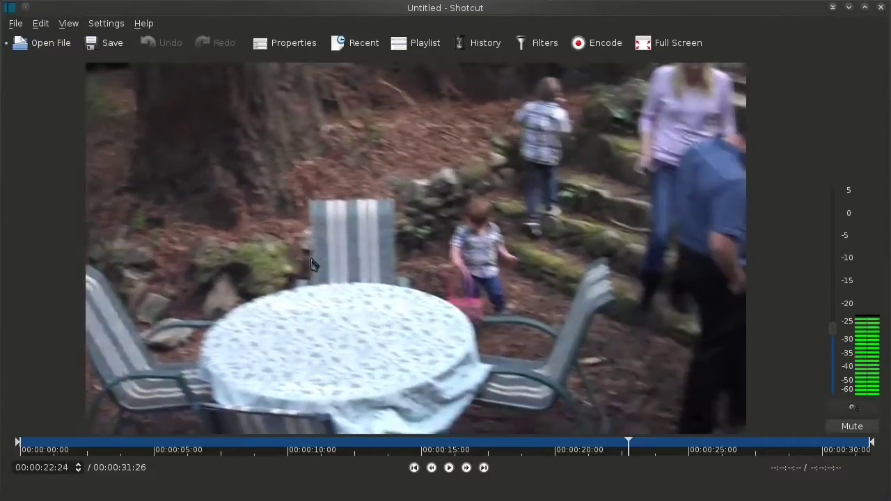
key(j)
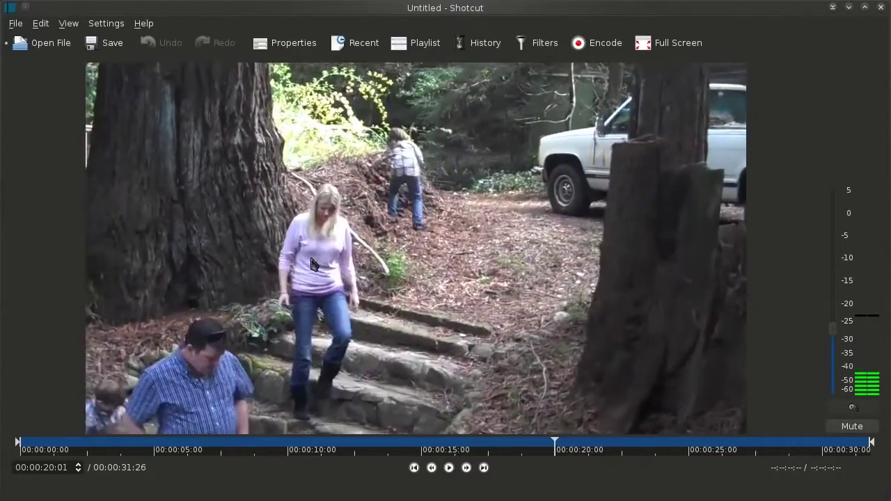
key(j)
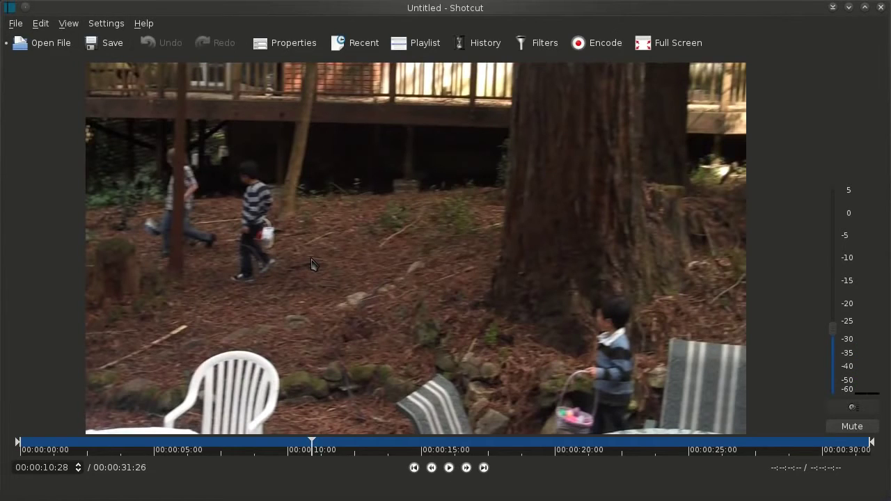
Show the clip's Properties Audio tab and check its single 44.1 kHz AAC mono track
click(294, 44)
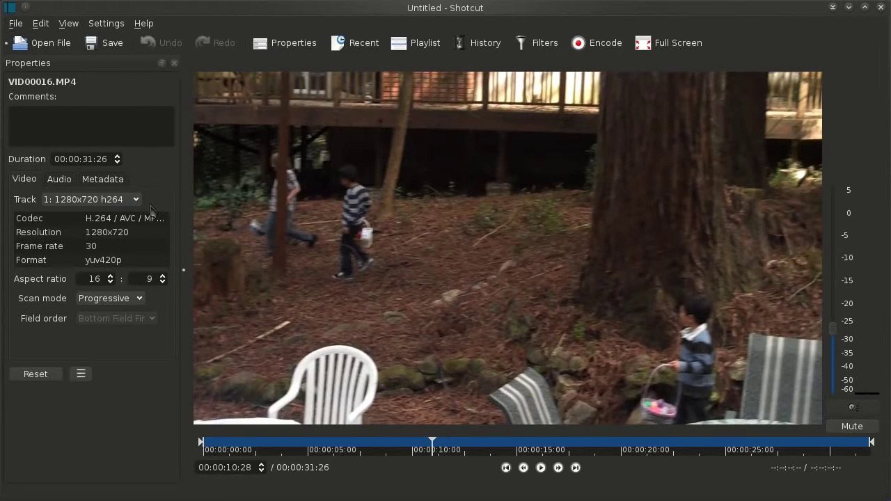
click(56, 181)
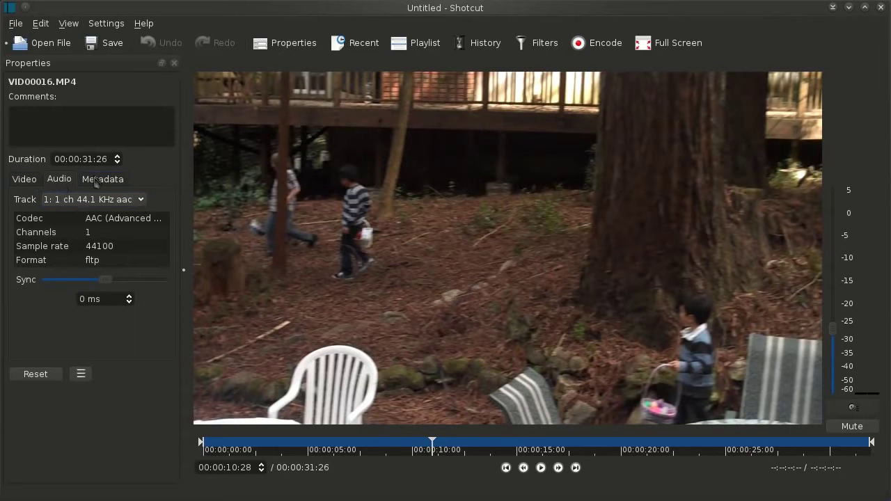
click(134, 201)
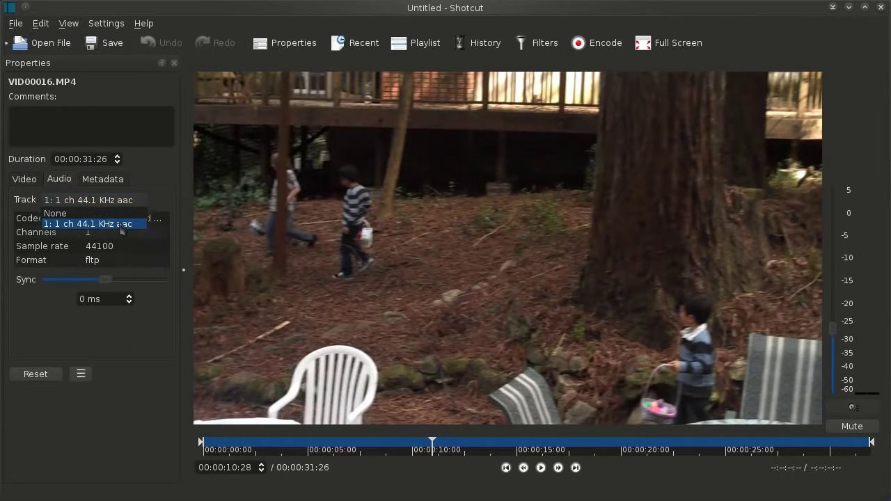
click(142, 203)
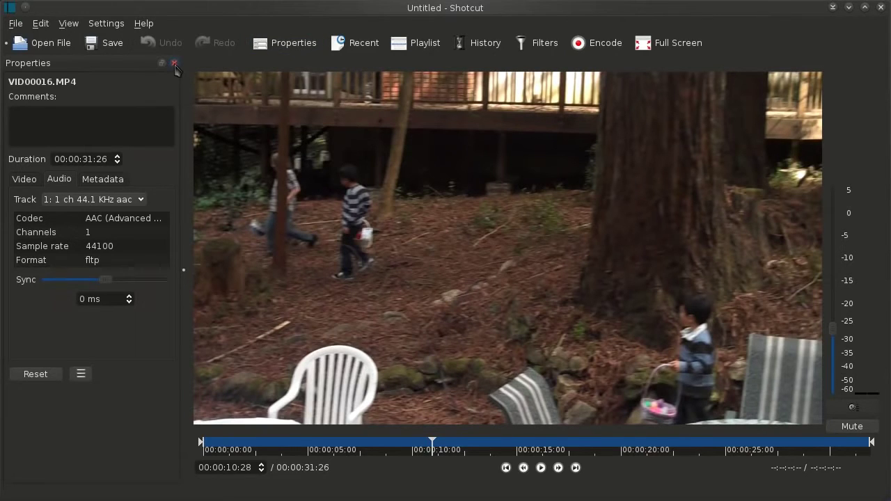
Toggle the Properties panel off and on, then show the Recent files list
click(174, 64)
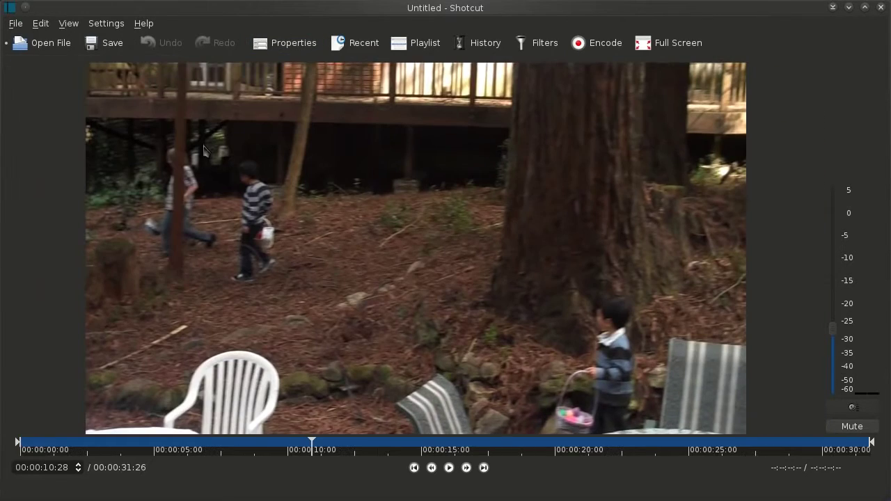
click(288, 53)
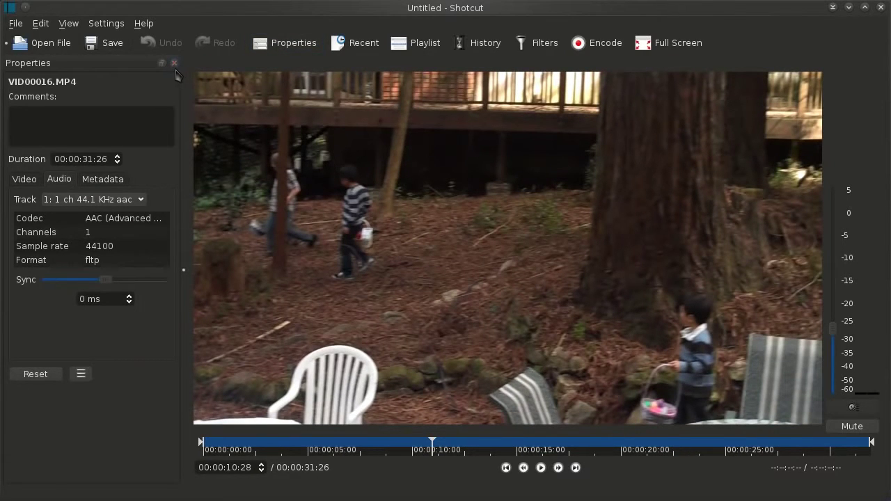
click(175, 64)
click(272, 50)
click(353, 51)
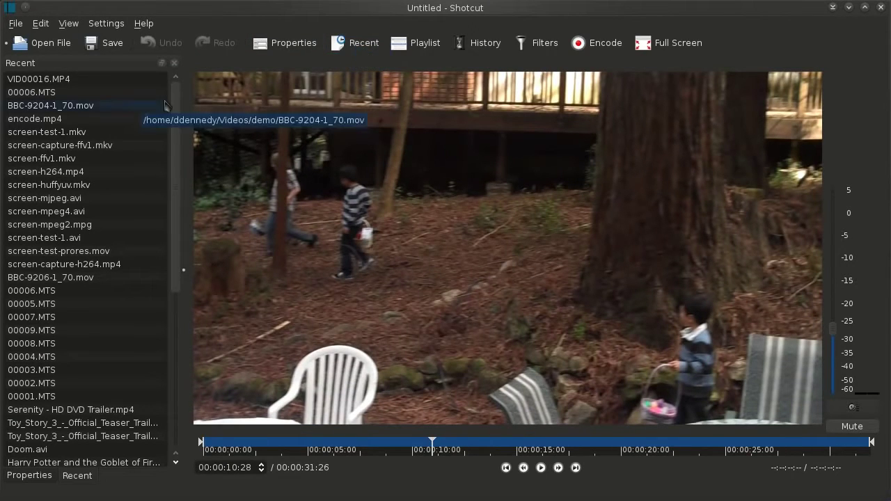
scroll(174, 97, down, 7)
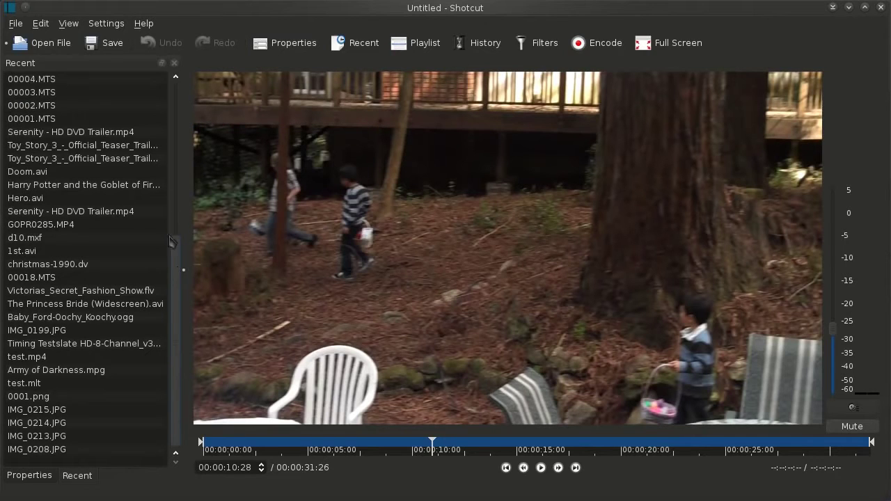
scroll(167, 98, up, 8)
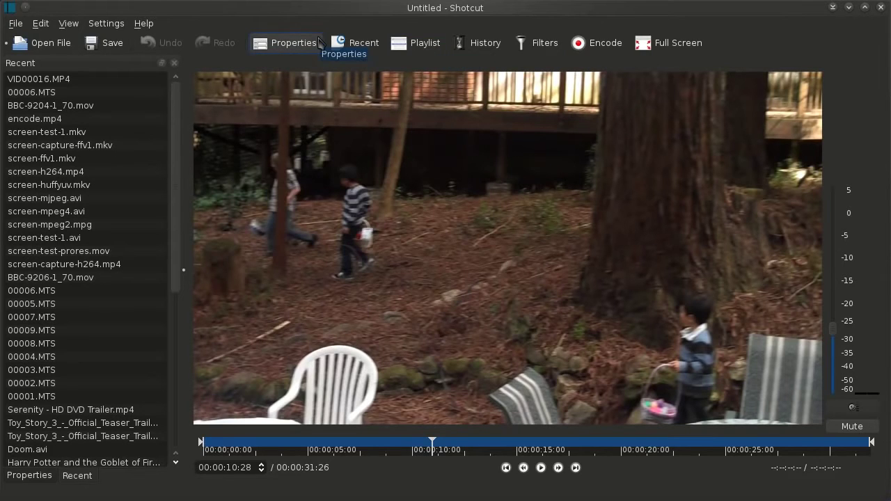
Dock the Recent files list below Properties and make it taller
click(291, 48)
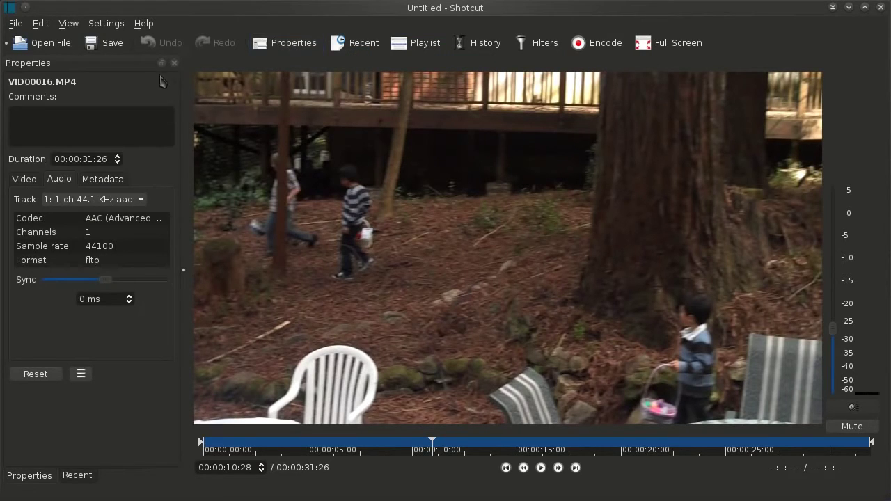
click(367, 52)
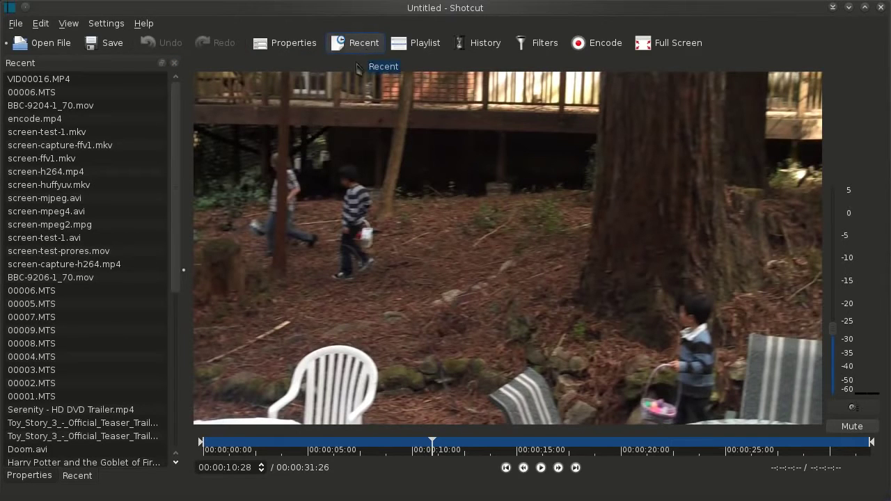
click(29, 476)
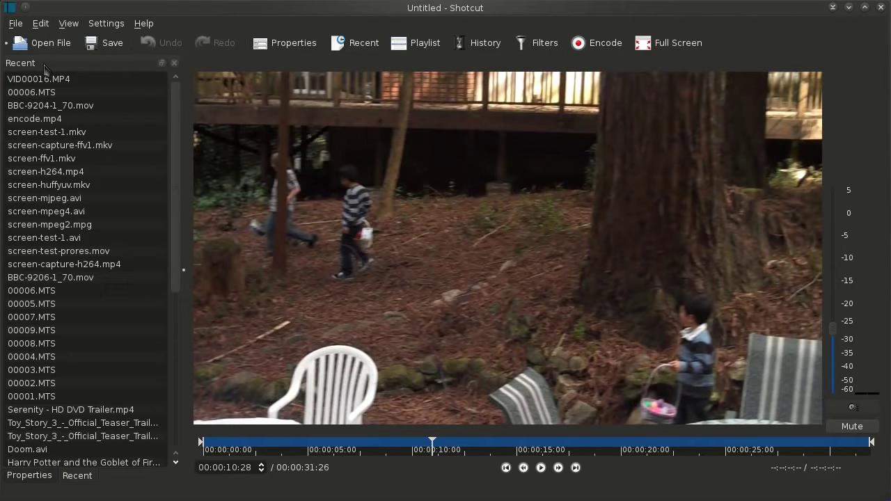
drag(51, 66, 60, 439)
drag(78, 408, 104, 376)
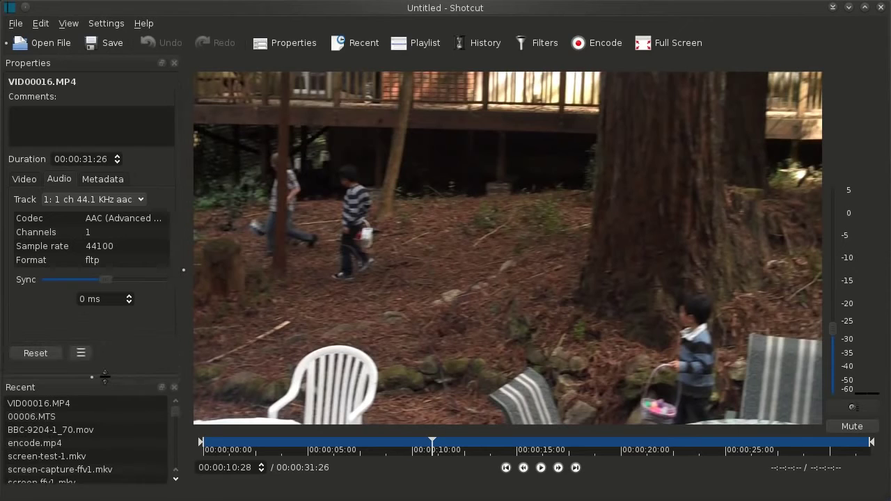
Close the Properties and Recent panels and show the Encode panel beside the preview
click(604, 43)
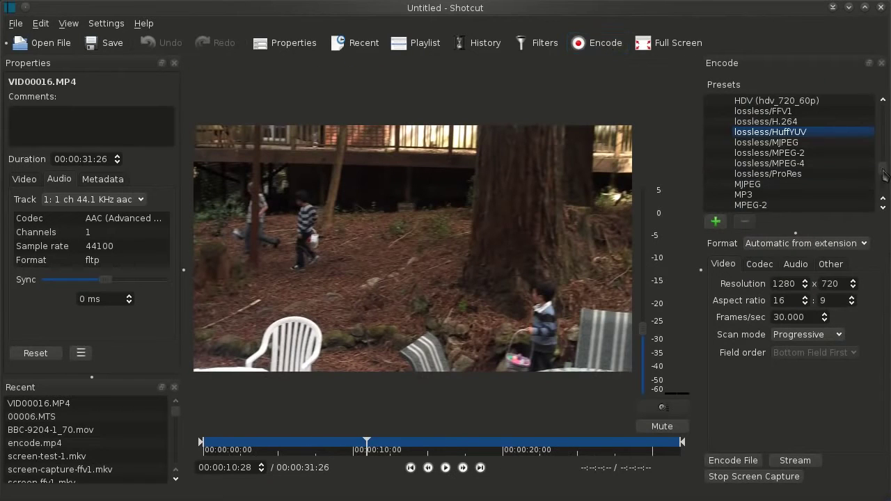
drag(883, 169, 888, 112)
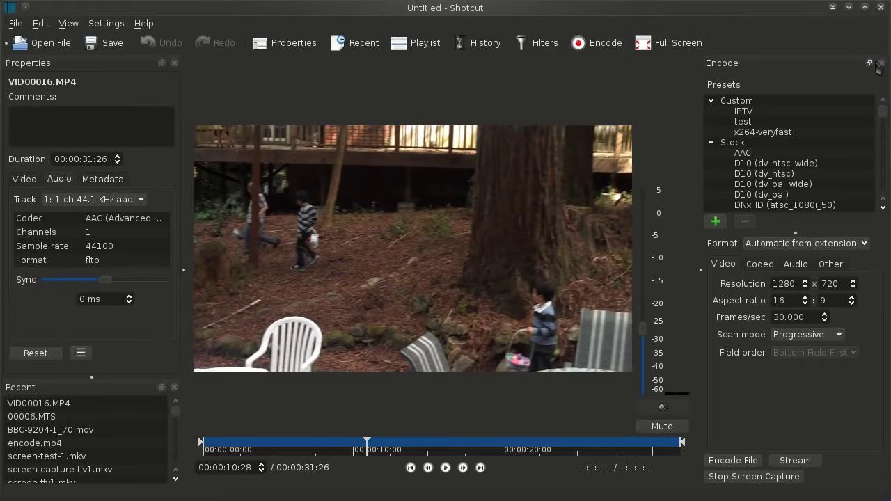
click(882, 63)
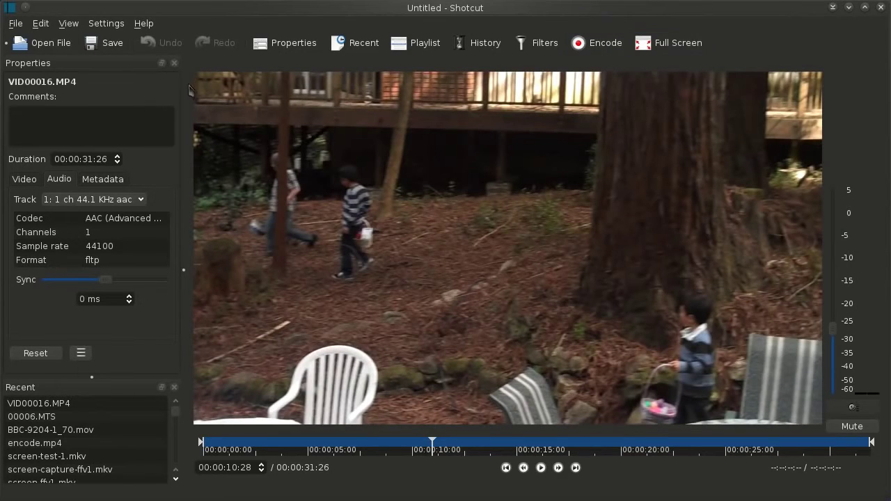
click(175, 63)
click(174, 62)
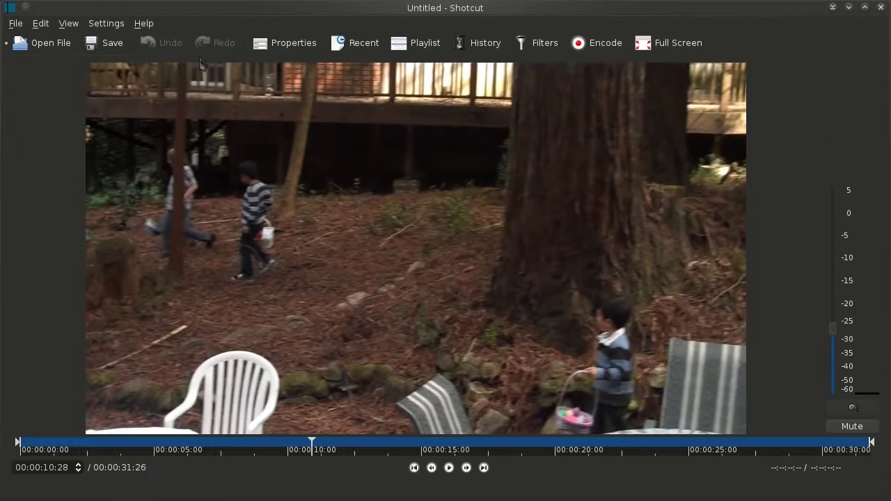
click(598, 43)
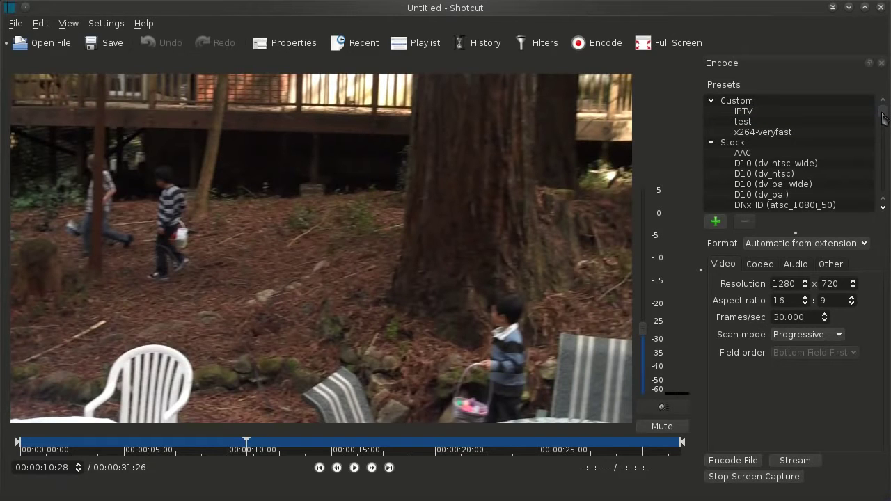
mouse_move(883, 120)
mouse_down()
mouse_move(883, 180)
mouse_move(883, 117)
mouse_up()
Dismiss the Add Encode Preset dialog and select the x264-veryfast preset
click(716, 221)
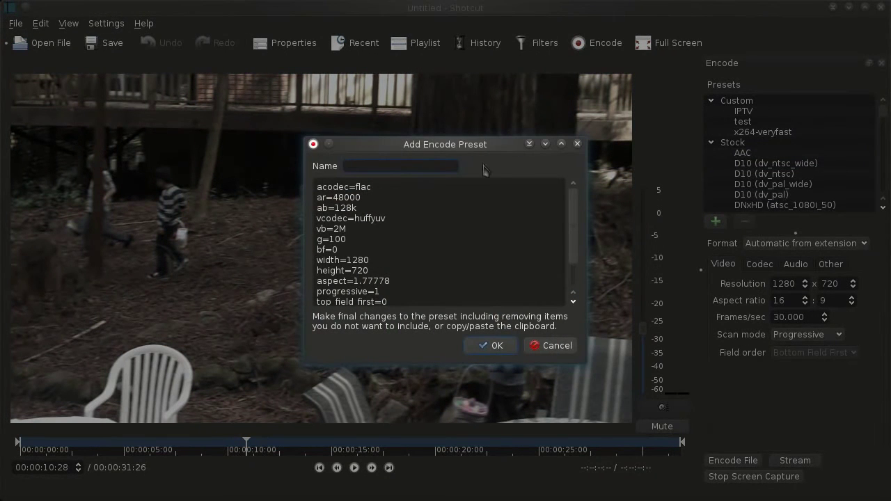
scroll(574, 278, down, 1)
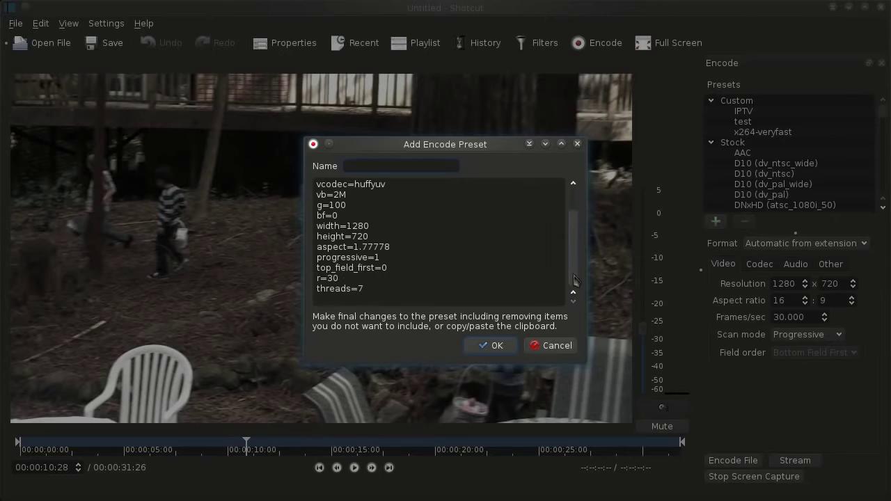
click(558, 350)
click(788, 135)
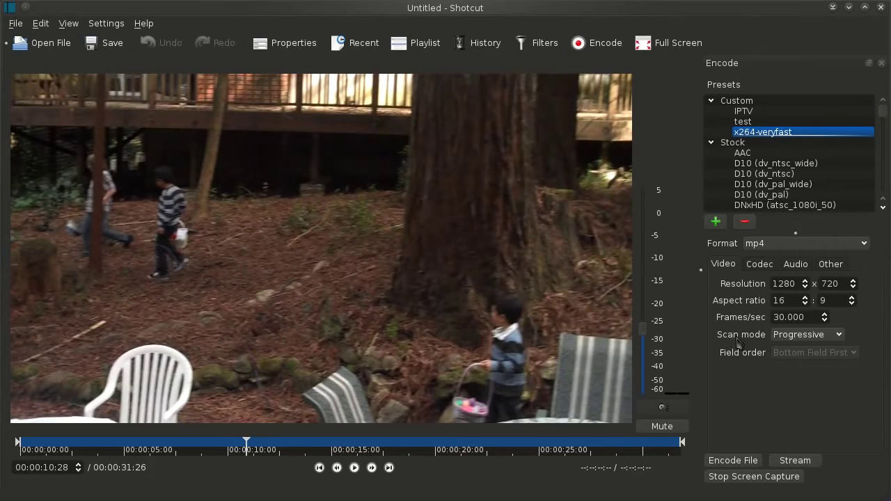
Set the video bitrate to 3M on the Codec tab and review the Audio and Other tabs
click(755, 266)
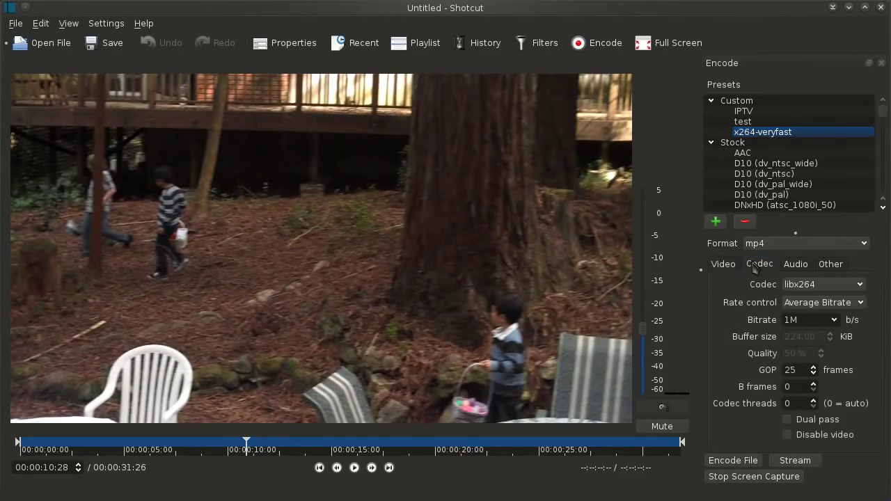
click(835, 321)
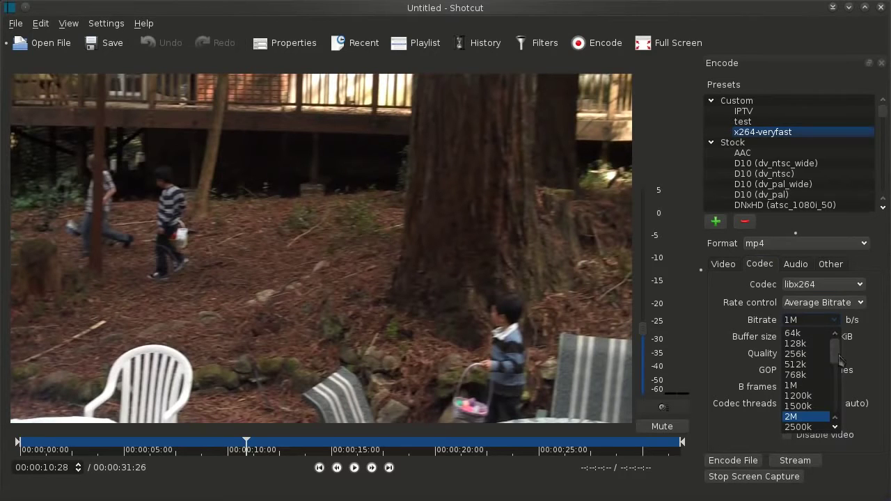
scroll(841, 360, down, 3)
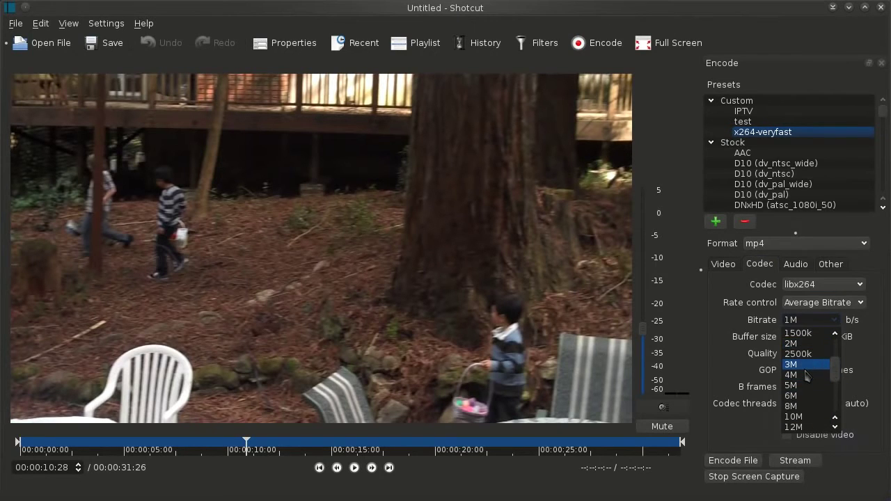
click(801, 364)
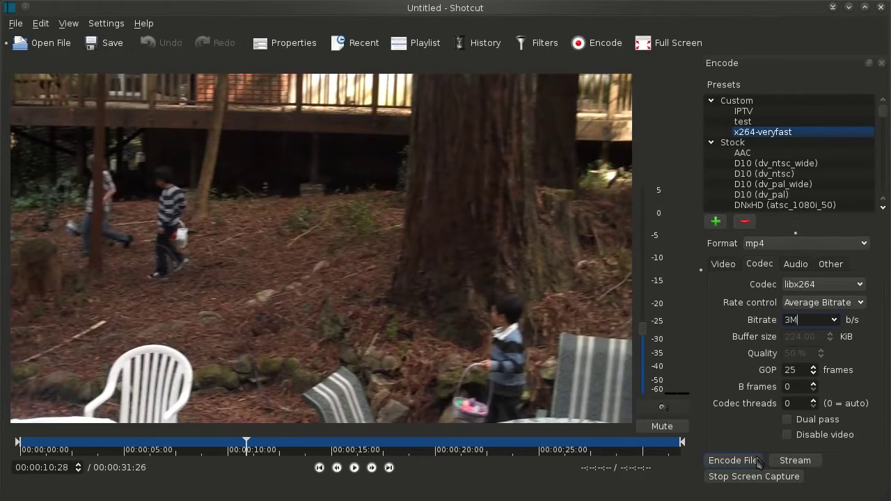
click(793, 262)
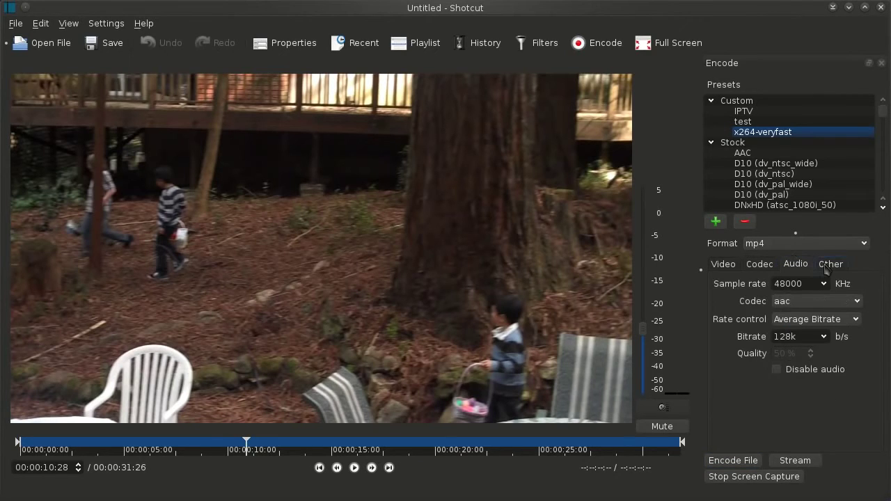
click(828, 266)
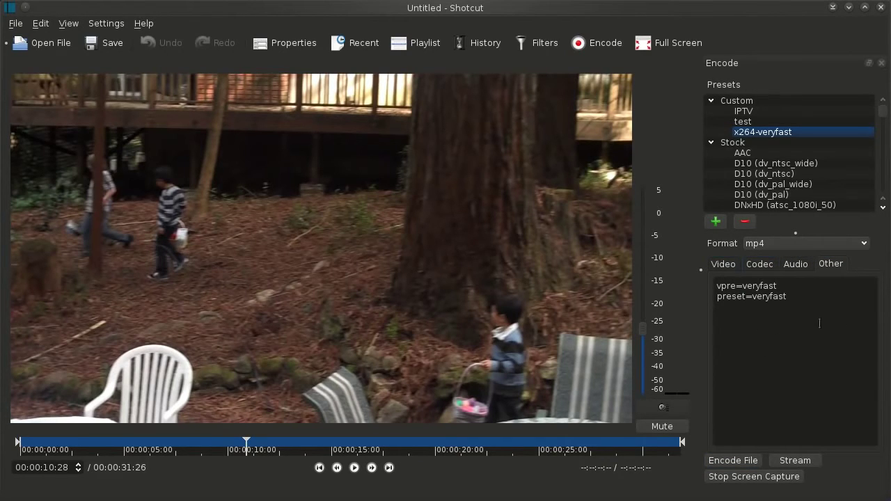
Encode the project to enode.mp4 in the Videos/demo folder
click(743, 468)
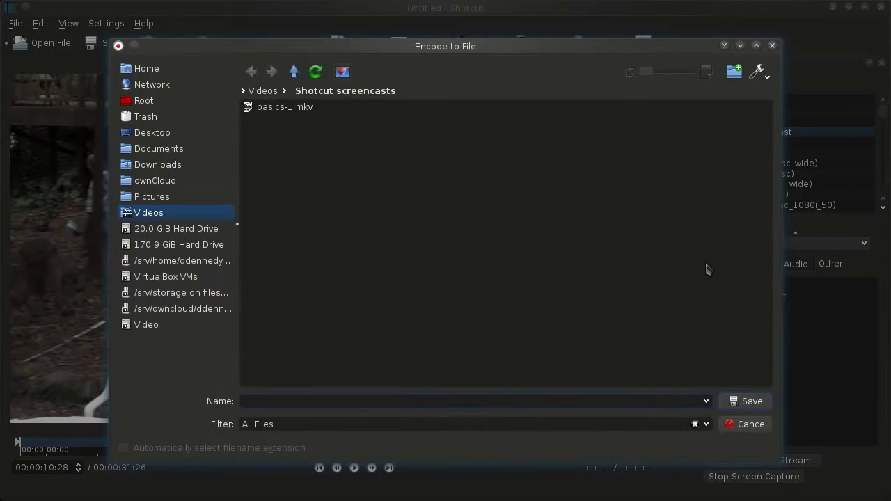
click(294, 71)
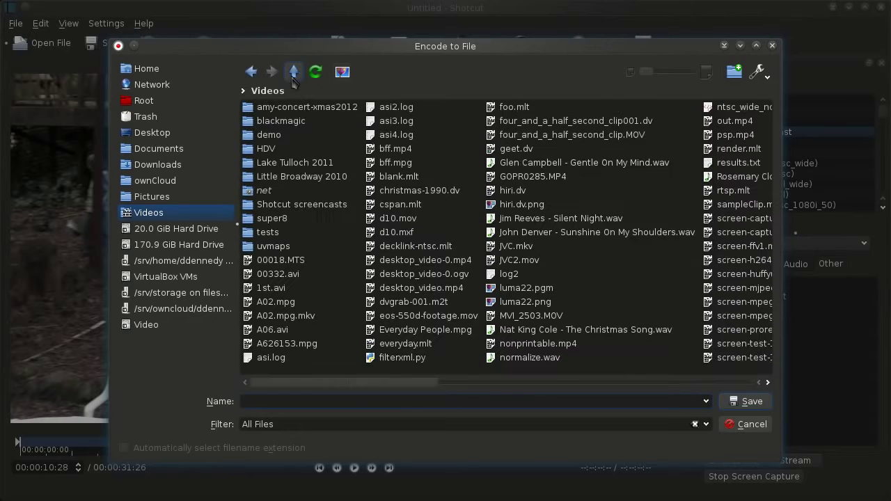
double_click(266, 139)
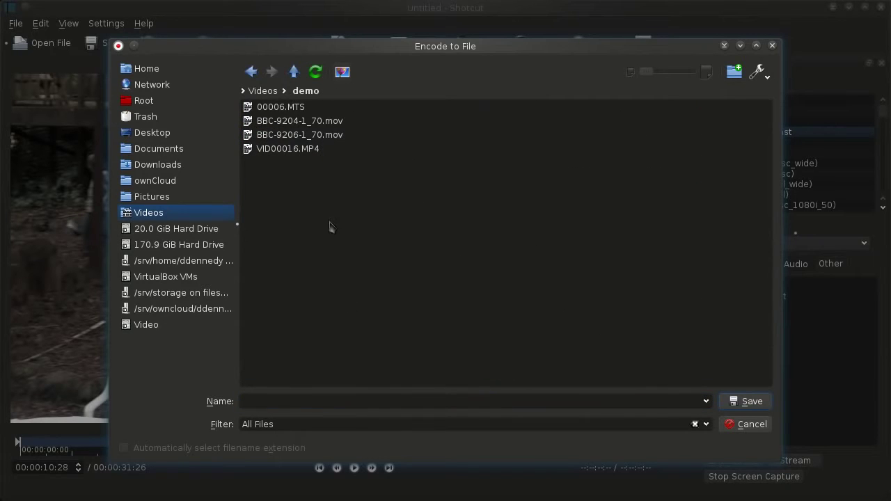
text(enos)
key(Return)
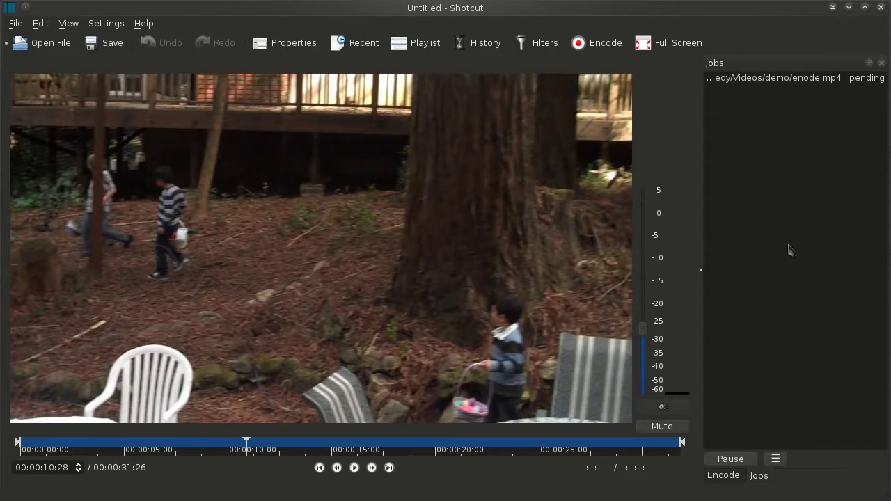
View the running encode job's MLT XML, then close it
click(806, 82)
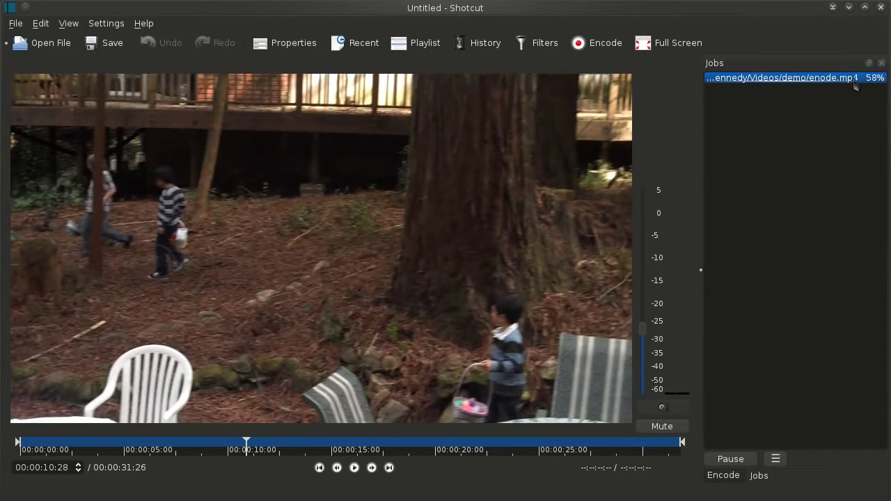
right_click(765, 78)
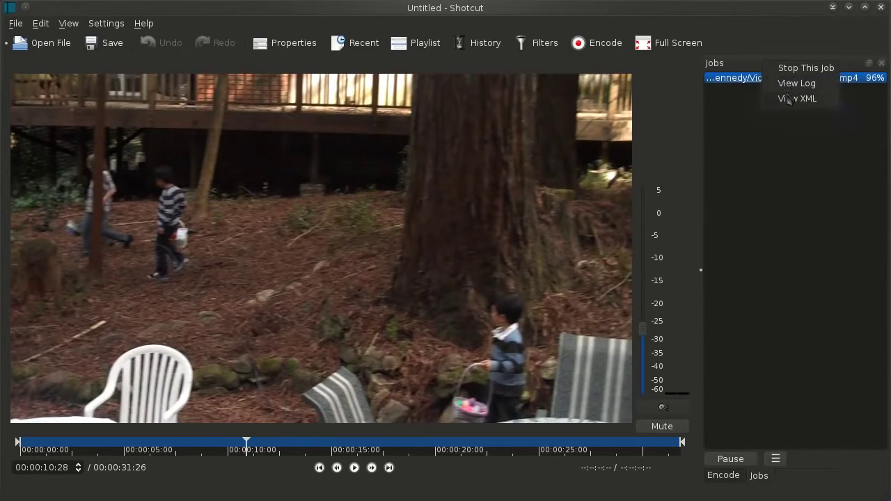
click(785, 98)
drag(684, 170, 683, 359)
click(658, 379)
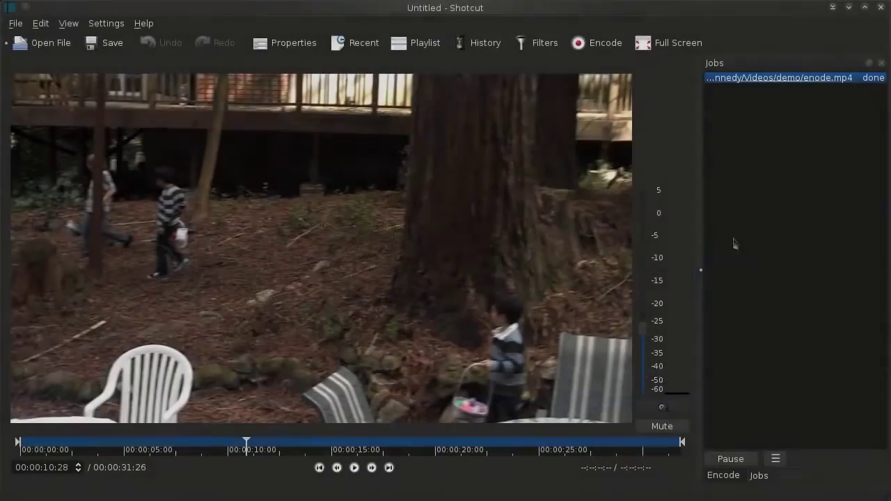
right_click(767, 64)
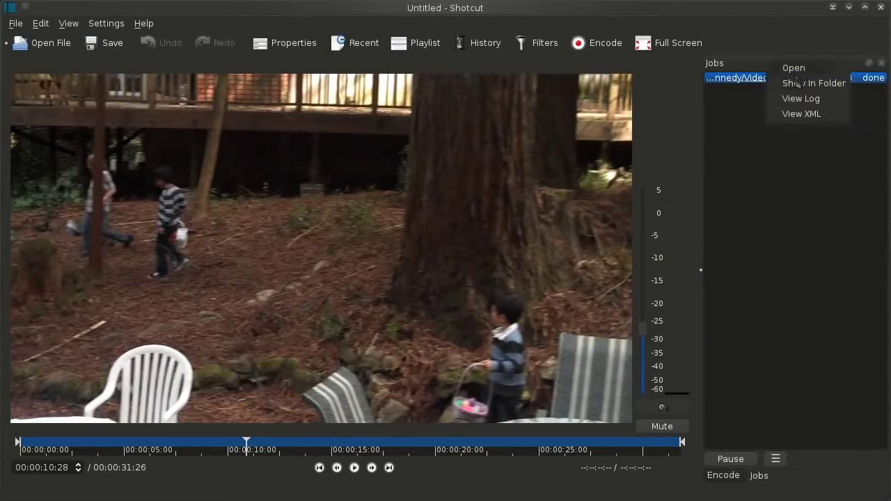
click(799, 84)
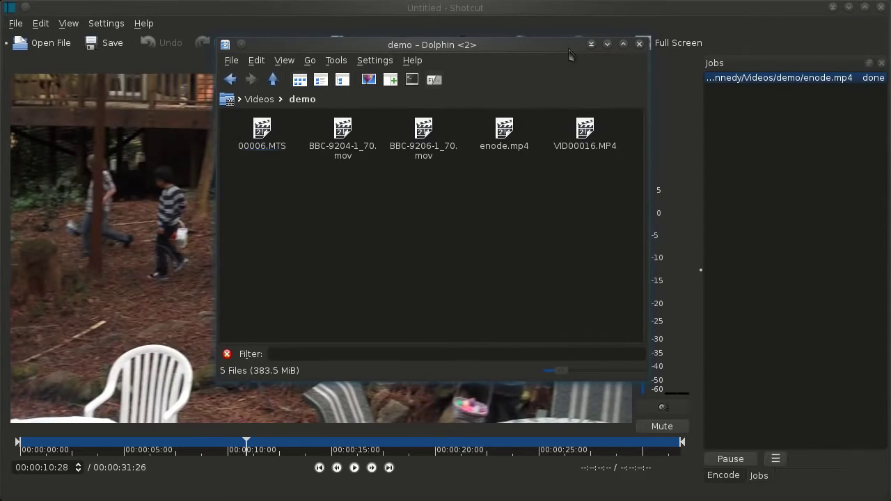
drag(569, 50, 500, 54)
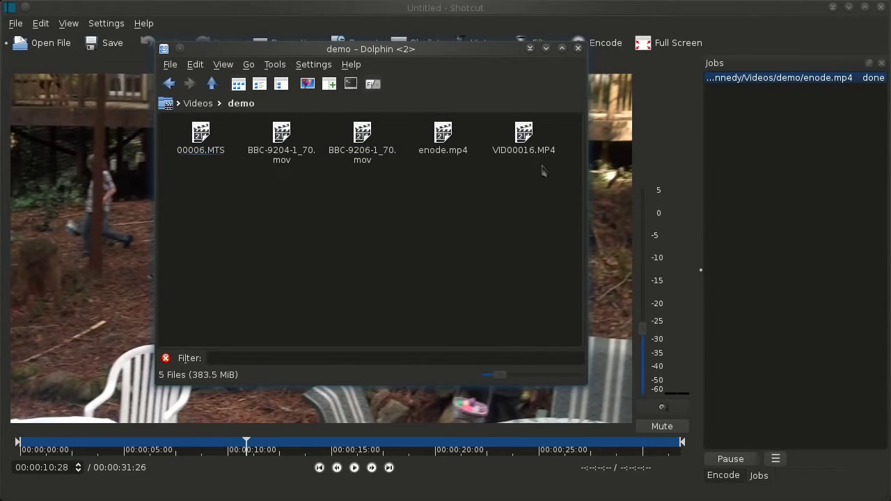
Open the finished enode.mp4 job output in the player and close the Jobs panel
click(578, 49)
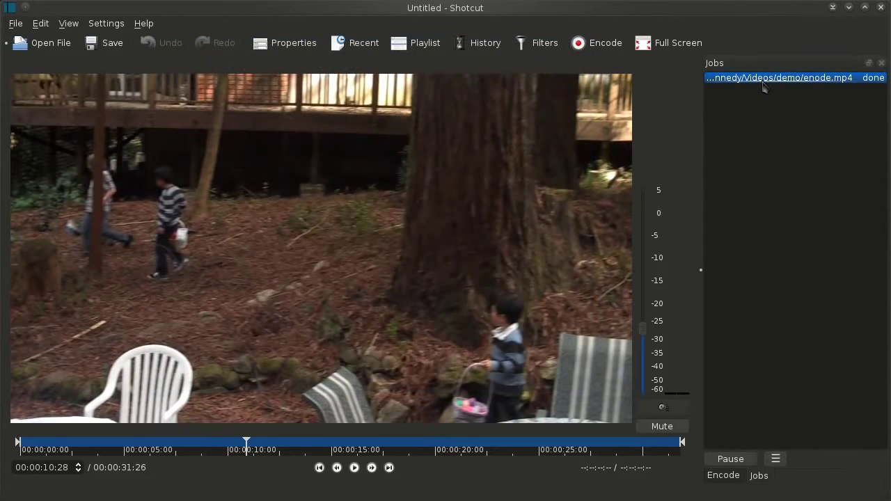
right_click(764, 85)
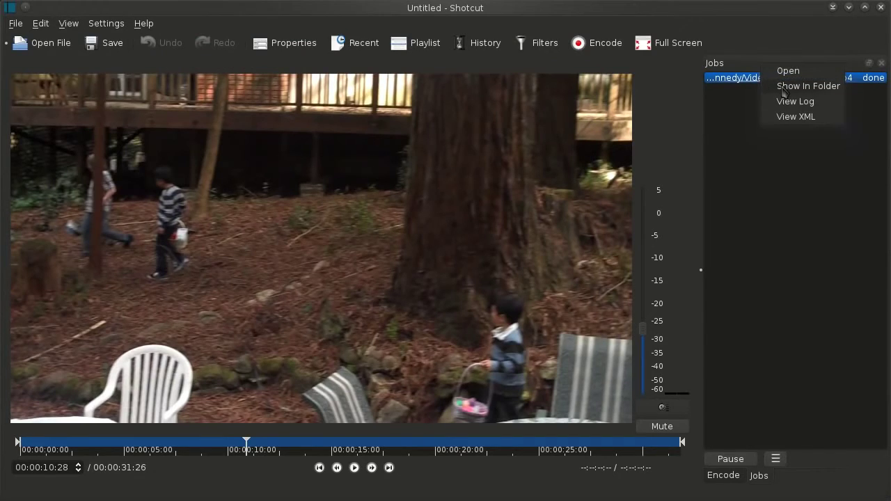
click(788, 73)
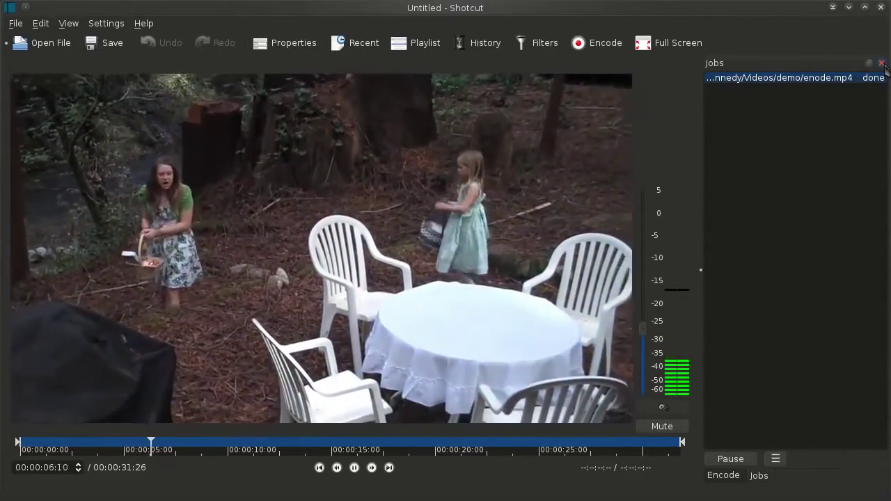
click(882, 63)
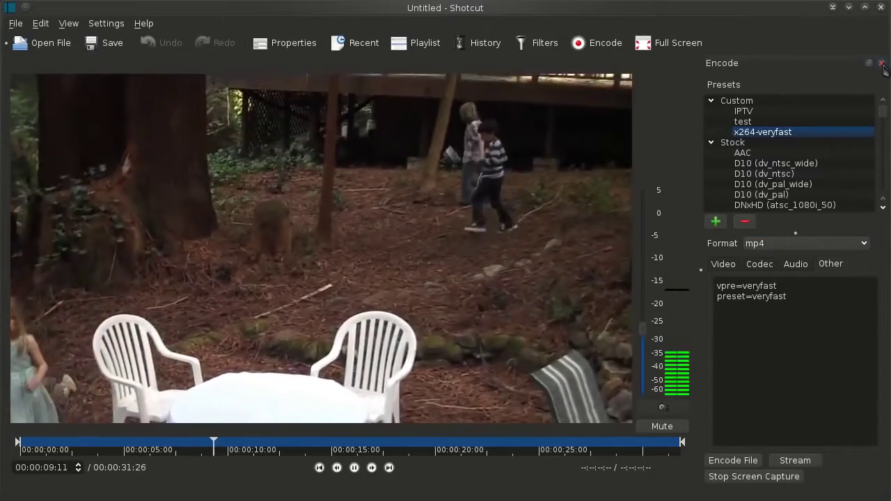
Close the Encode panel, raise the volume to about -20 dB, and pause at 00:00:23:03
click(882, 64)
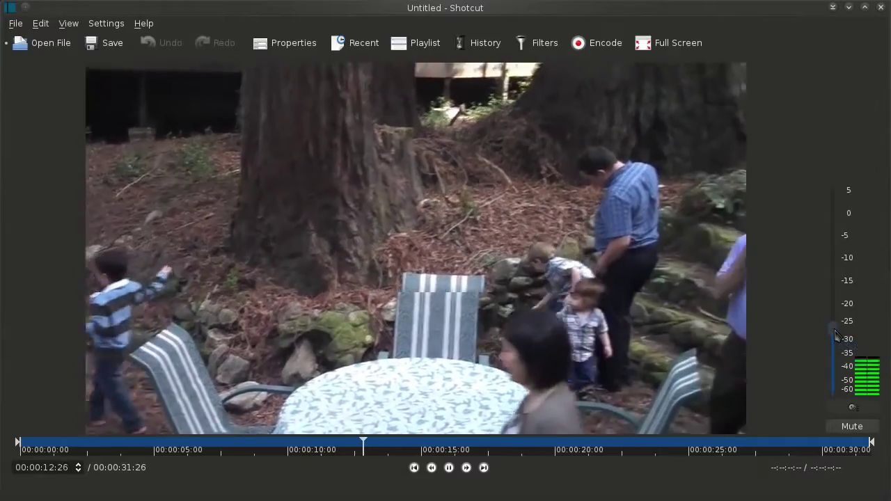
mouse_move(836, 335)
mouse_down()
mouse_move(837, 272)
mouse_move(836, 321)
mouse_up()
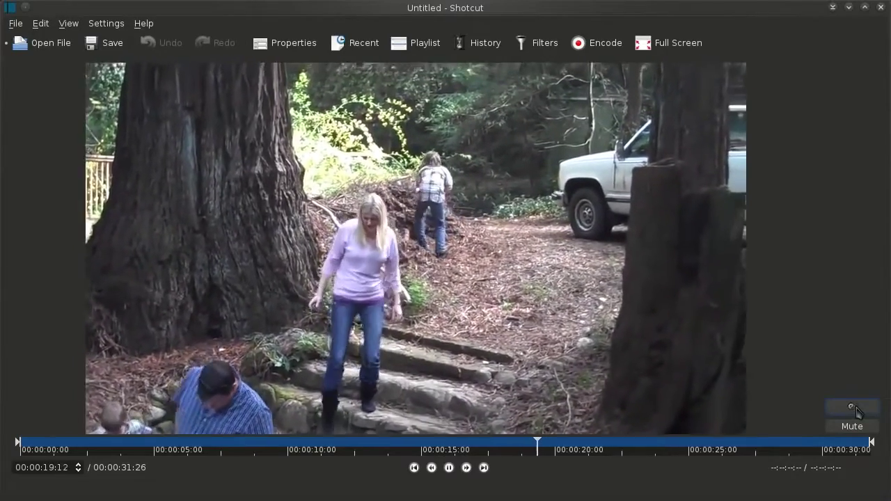
click(855, 409)
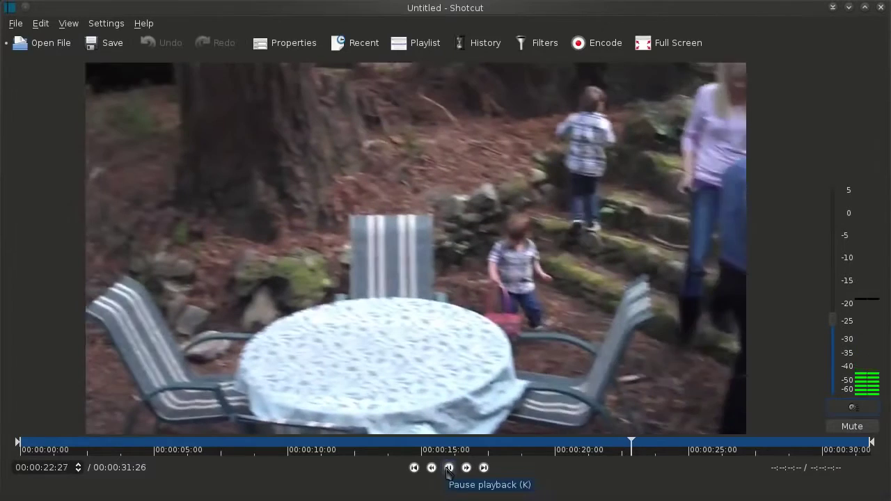
click(449, 469)
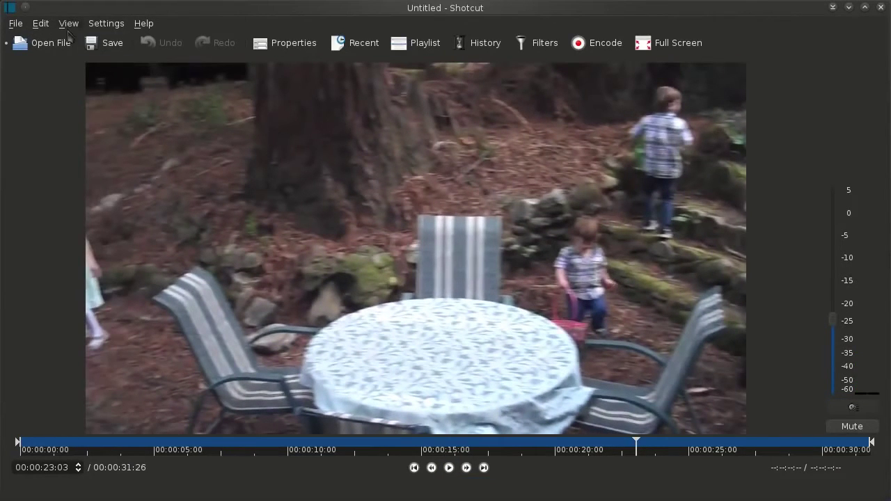
click(362, 46)
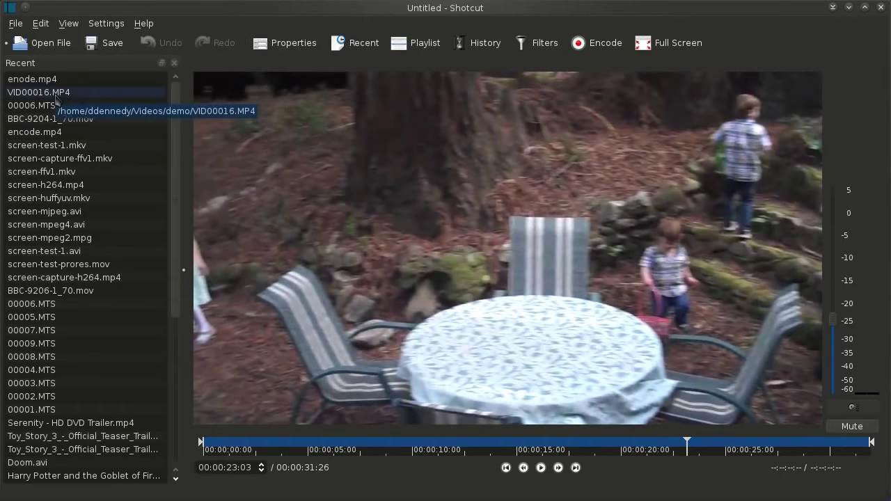
click(175, 63)
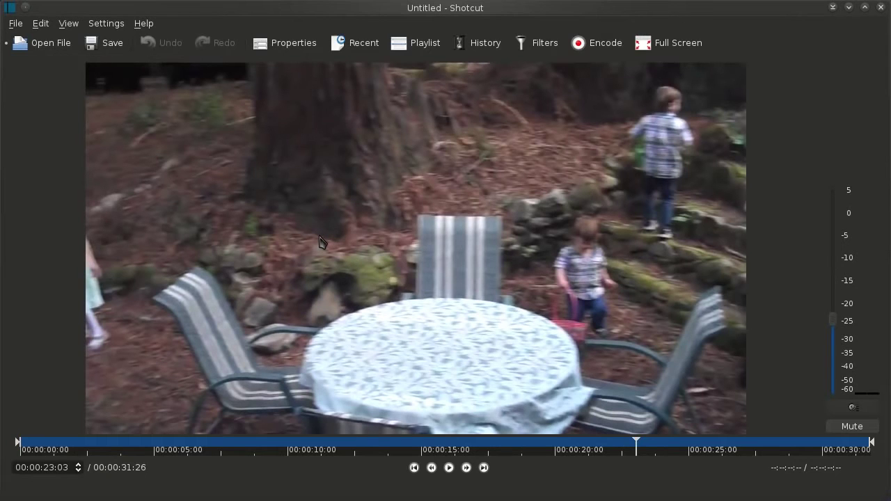
Drag 00006.MTS from the Dolphin demo folder onto the Shotcut player, then pause it
key(ctrl+F12)
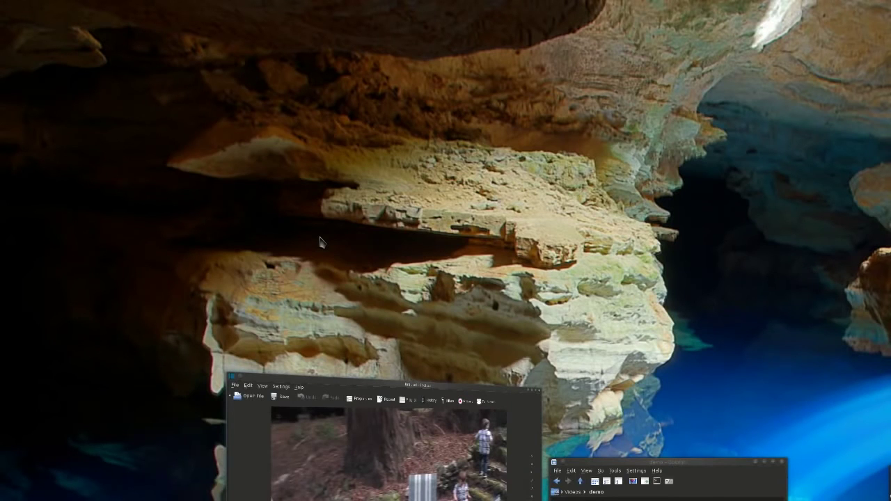
key(ctrl+F12)
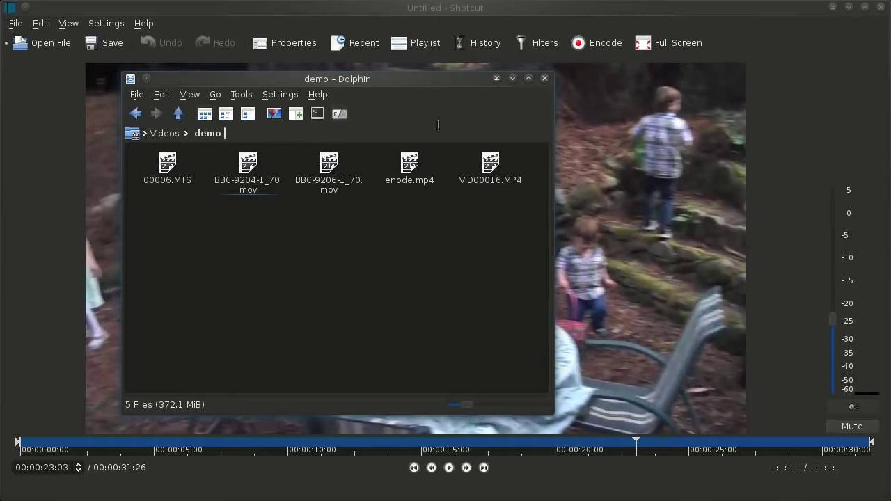
drag(407, 84, 566, 82)
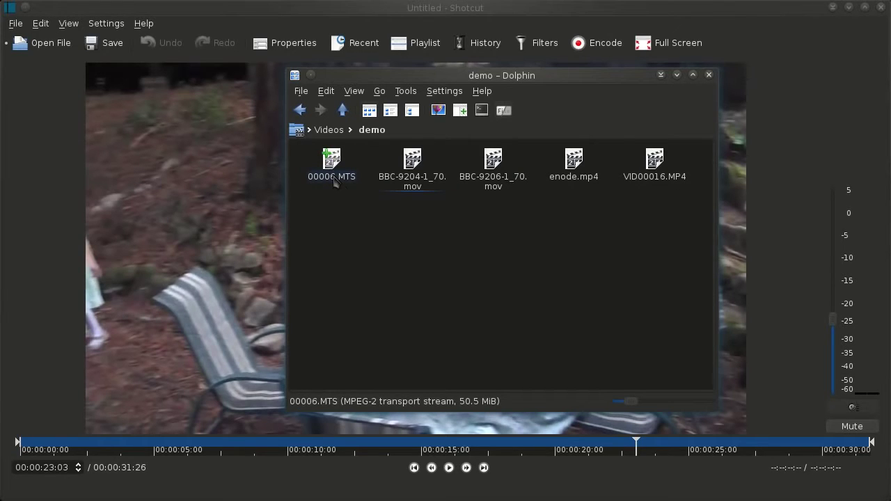
drag(335, 182, 110, 222)
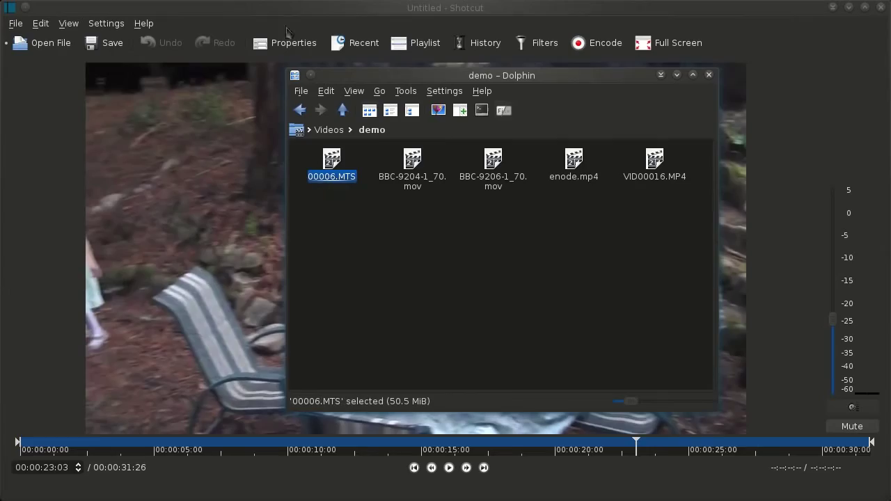
click(337, 21)
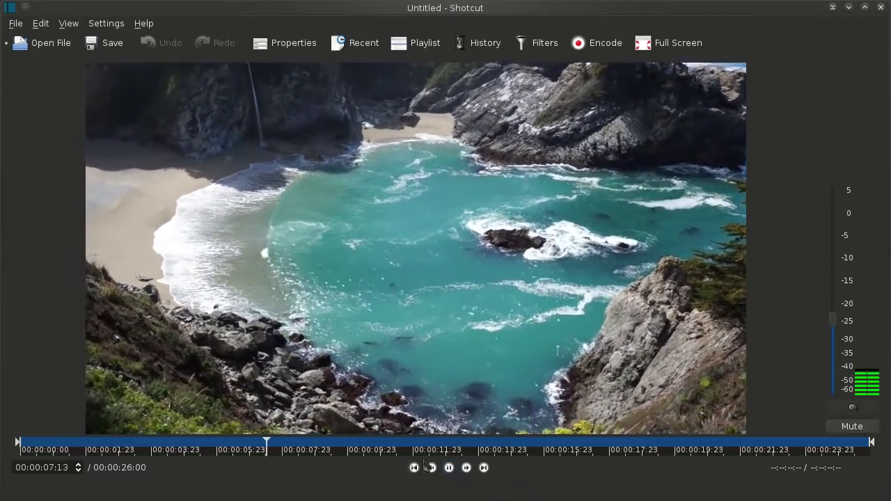
click(450, 468)
Drag BBC-9204-1_70.mov onto the player and pause on the Save Our Seas title at 00:00:08:15
key(alt+Tab)
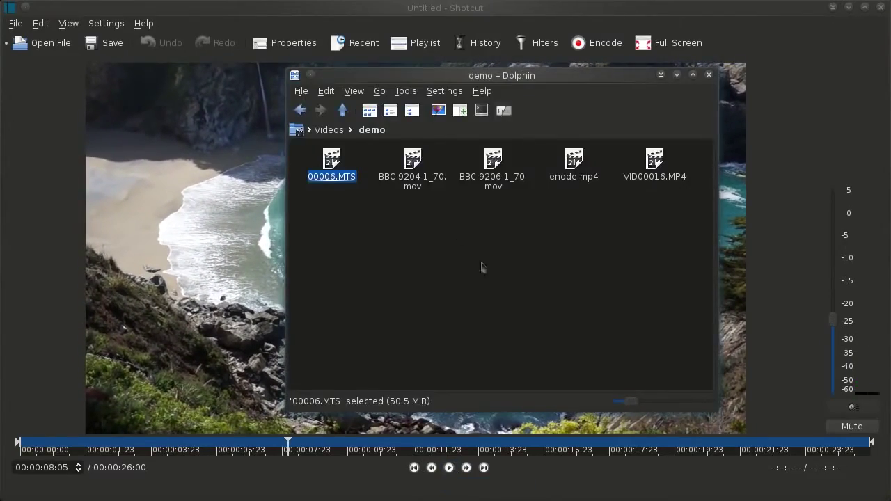
drag(577, 76, 669, 82)
drag(505, 170, 238, 184)
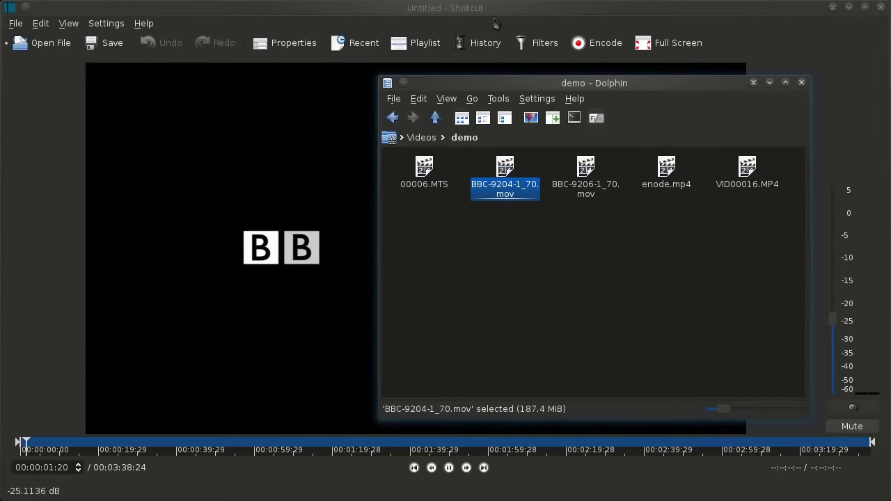
click(494, 23)
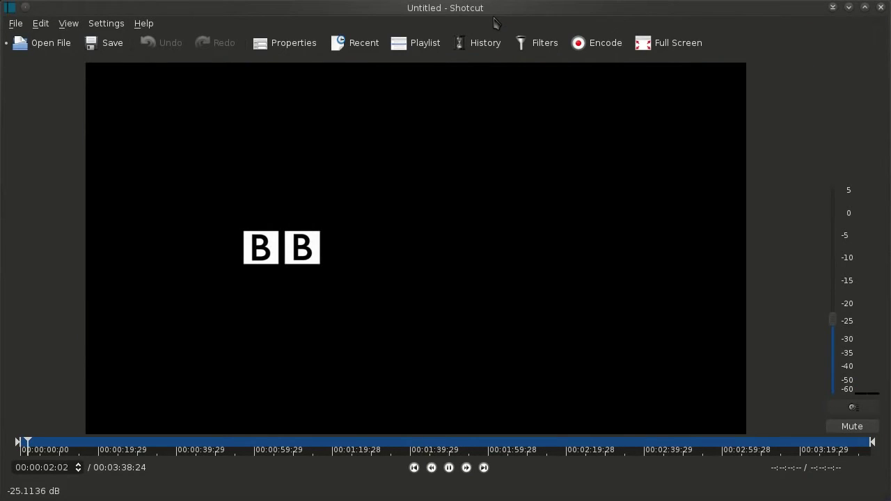
click(449, 468)
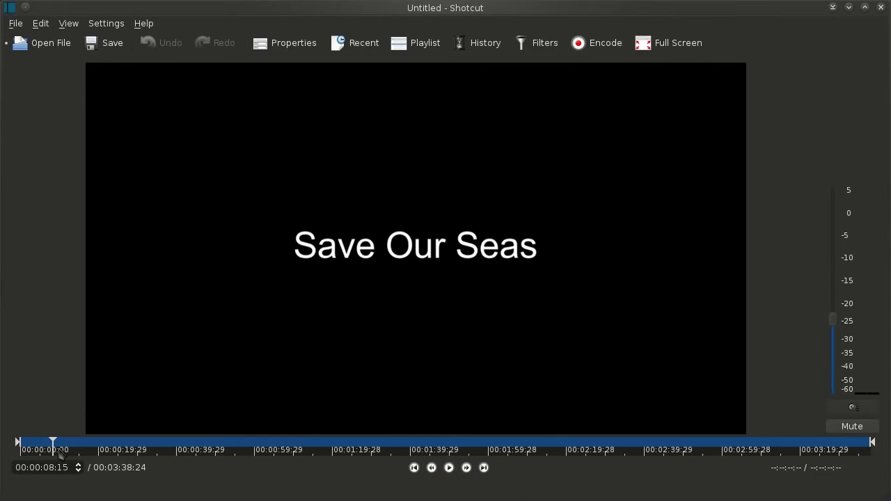
Trim BBC-9204-1_70.mov to start at 00:00:15:06, past the title, and end near 01:27
drag(60, 451, 80, 469)
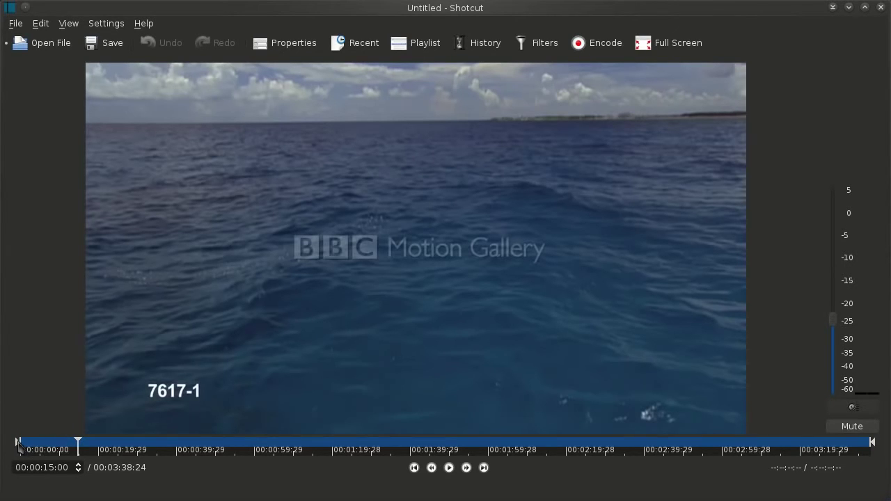
drag(18, 445, 80, 452)
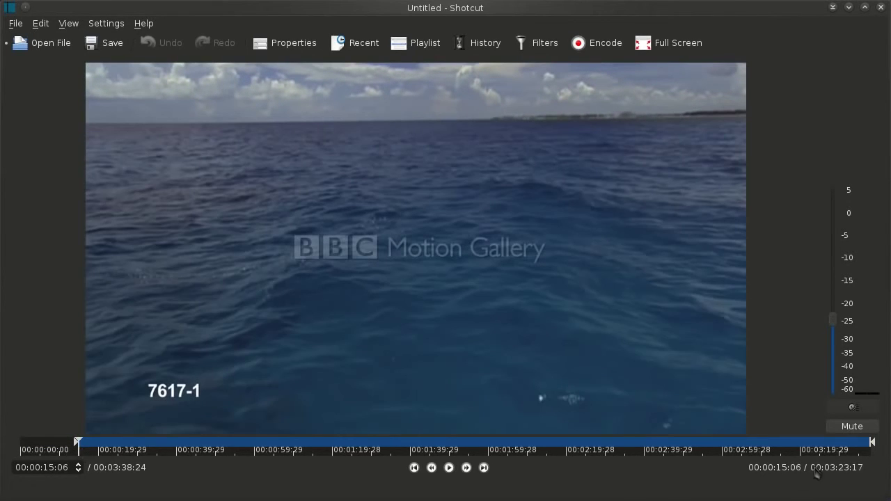
mouse_move(872, 443)
mouse_down()
mouse_move(441, 473)
mouse_move(360, 470)
mouse_up()
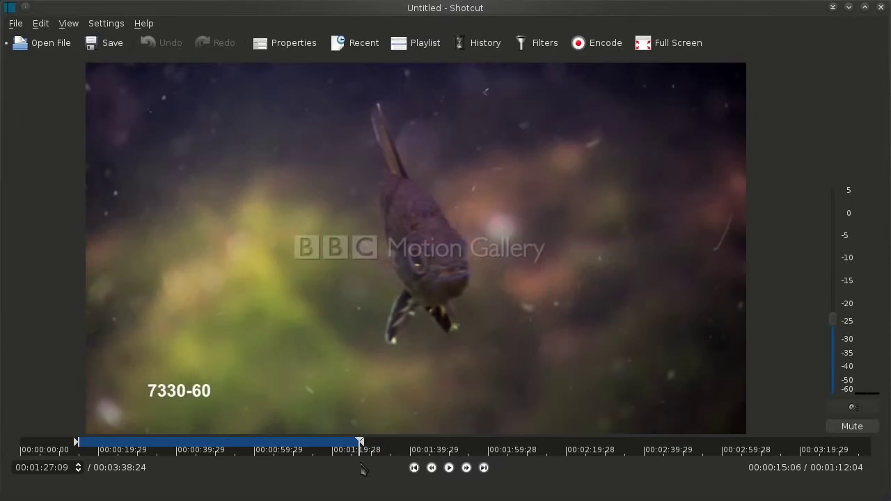
Set the in point at 00:00:19:14 and advance the out point to the manta ray shot at 33:12
click(96, 444)
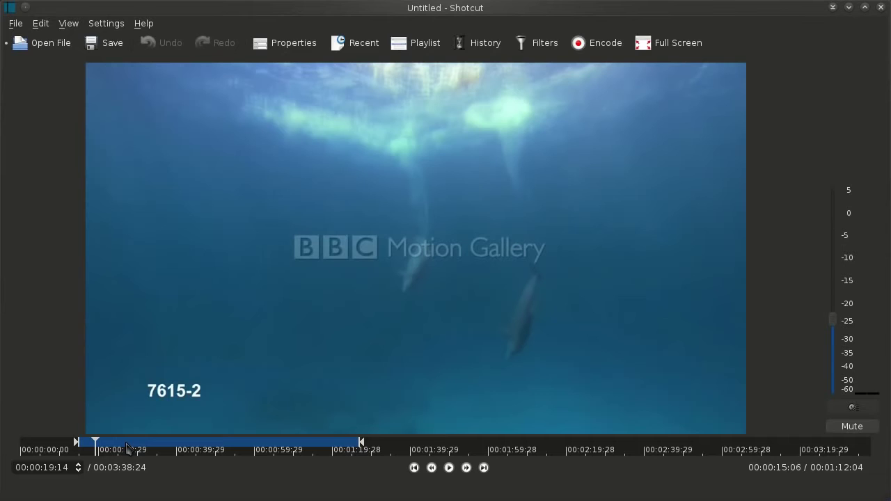
key(i)
key(space)
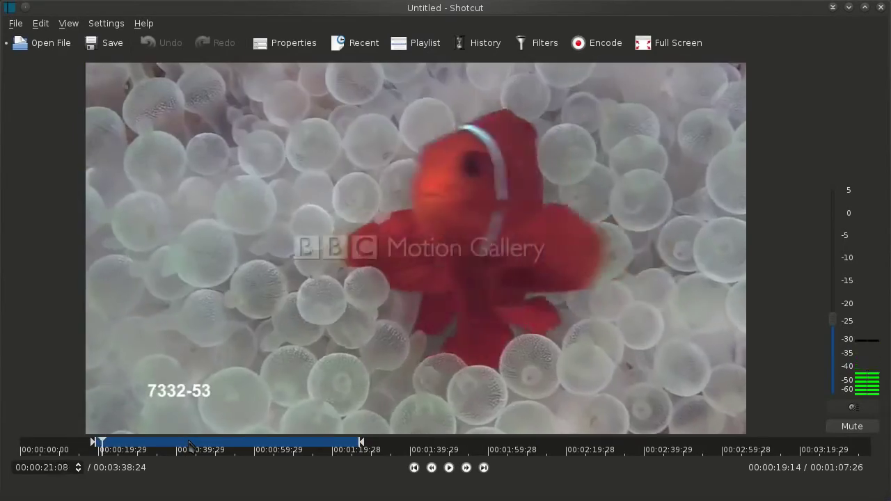
key(o)
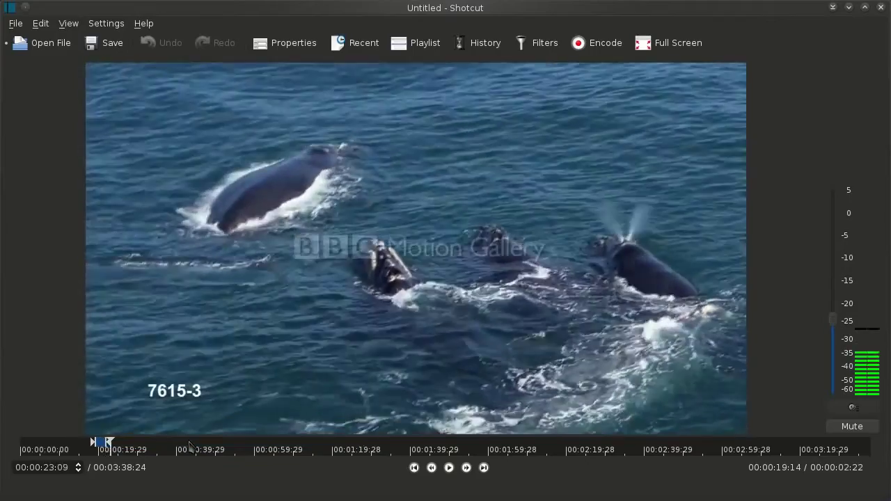
key(o)
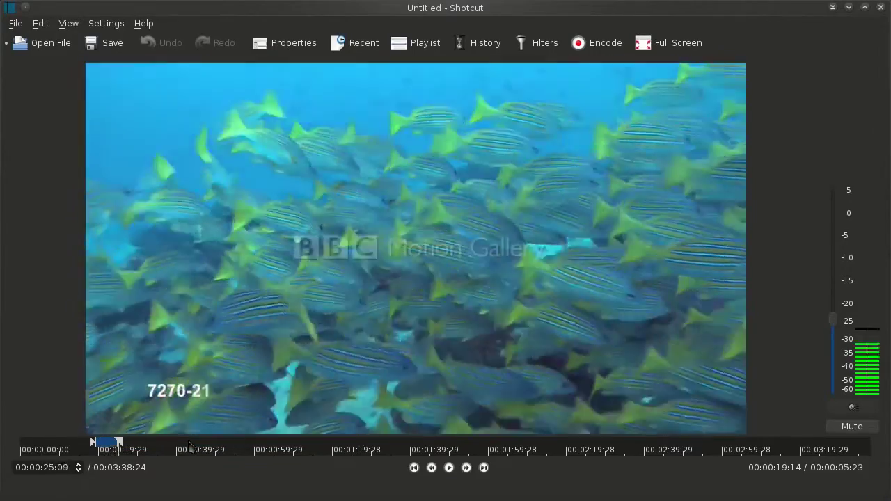
key(o)
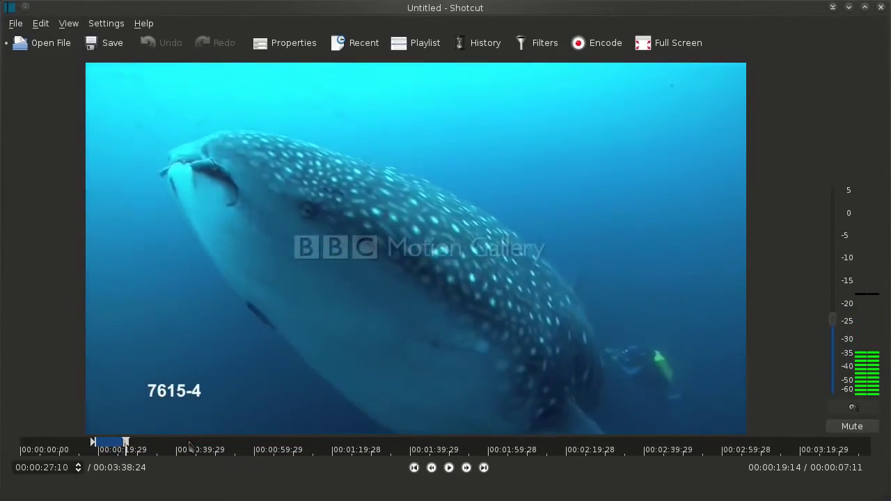
key(o)
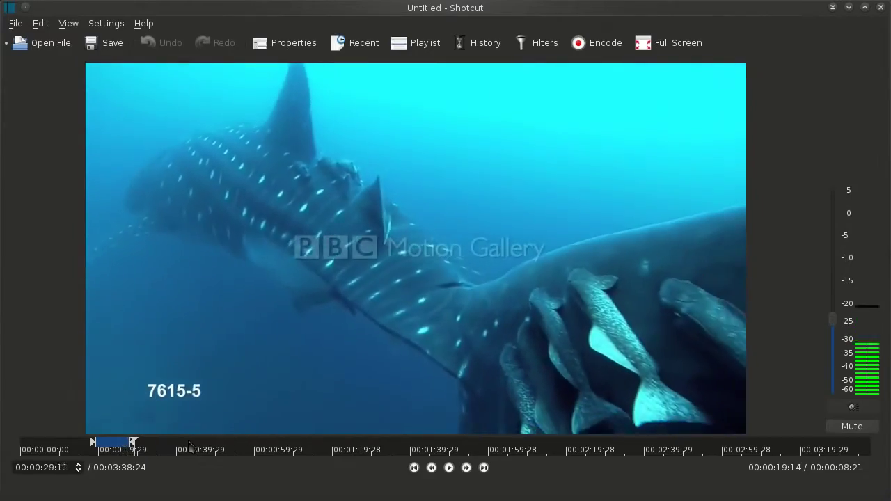
key(o)
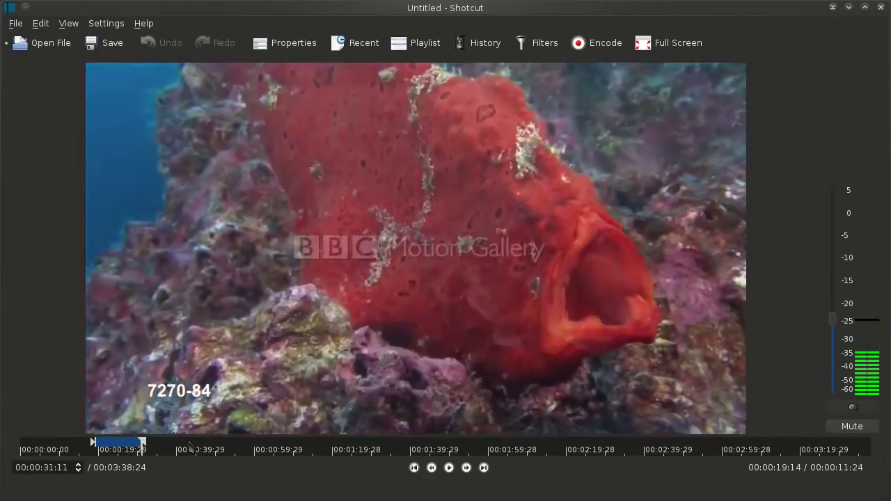
key(o)
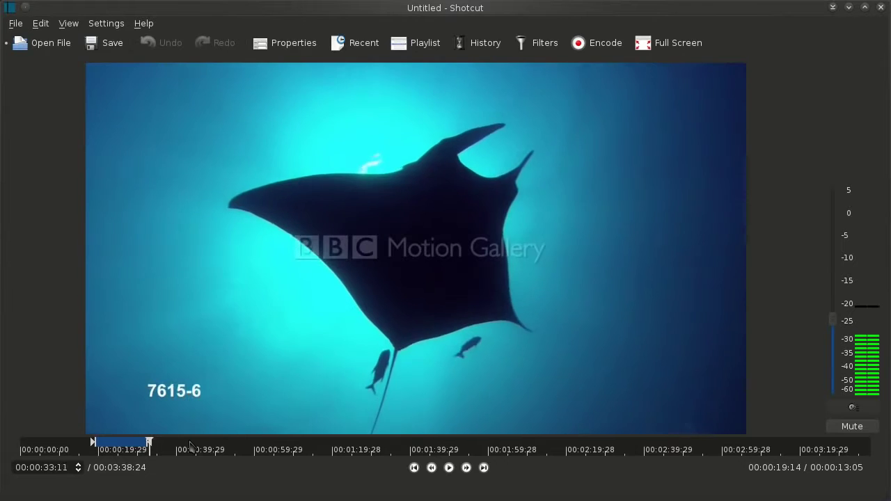
key(o)
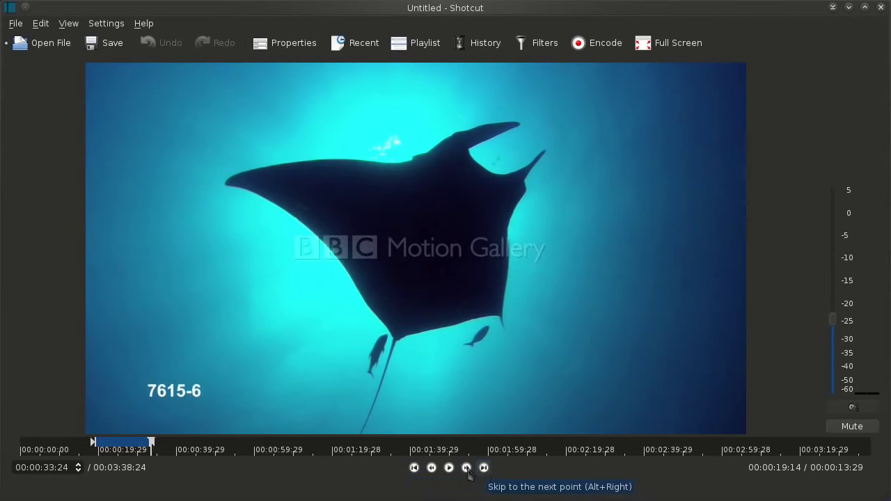
Check the trimmed clip's start and end points, return to the beginning, and bring up the x264-veryfast encode settings
click(414, 470)
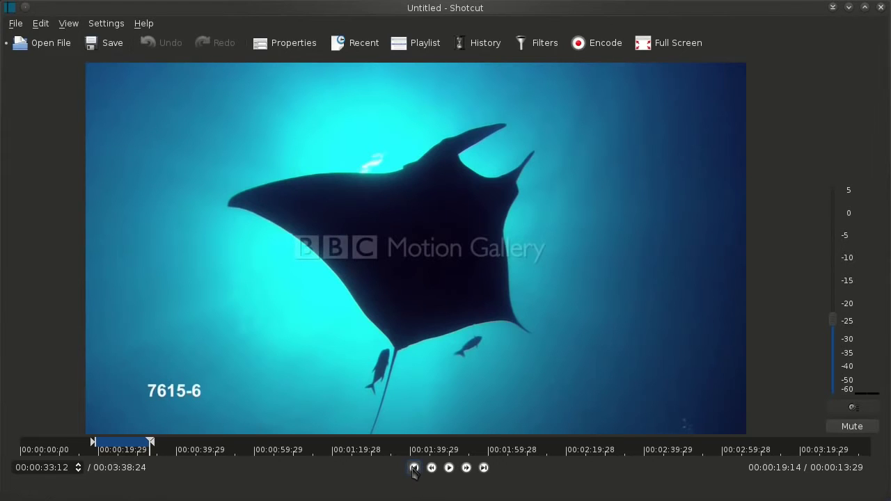
click(415, 471)
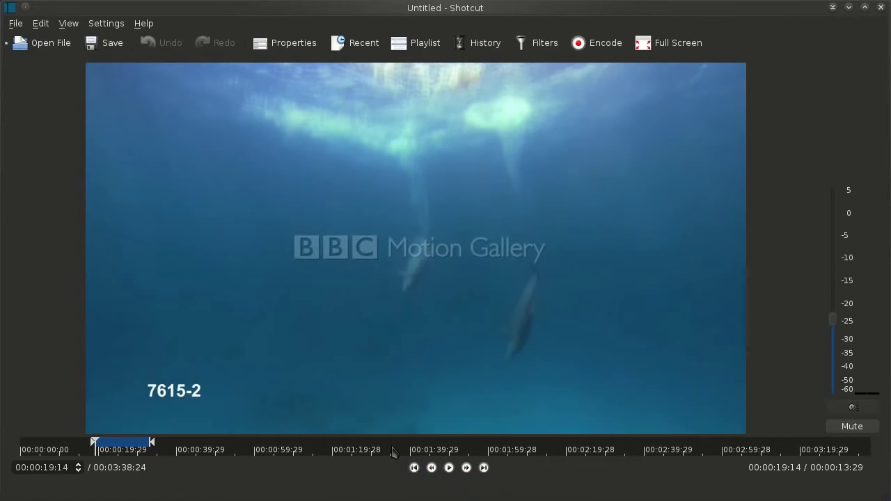
click(392, 450)
click(414, 470)
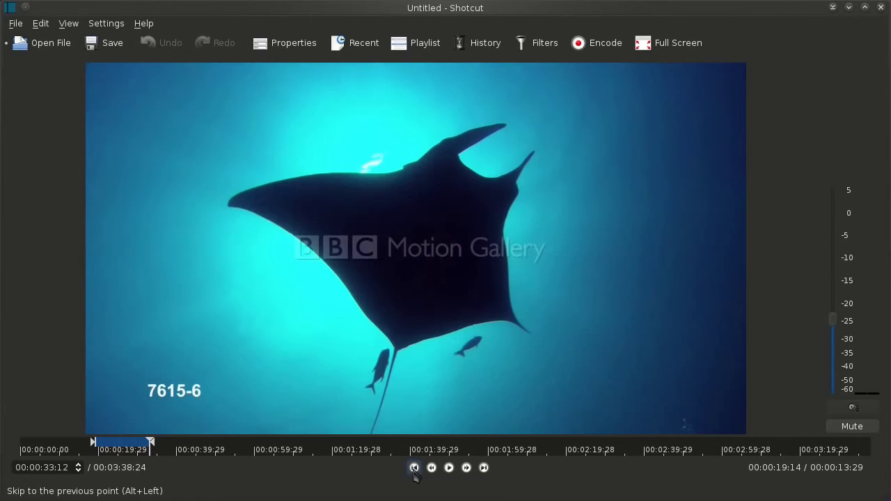
click(415, 470)
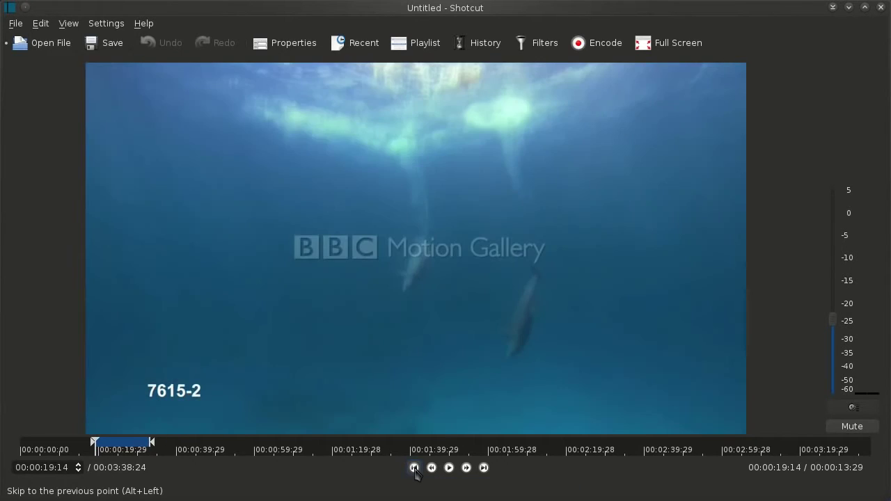
click(414, 469)
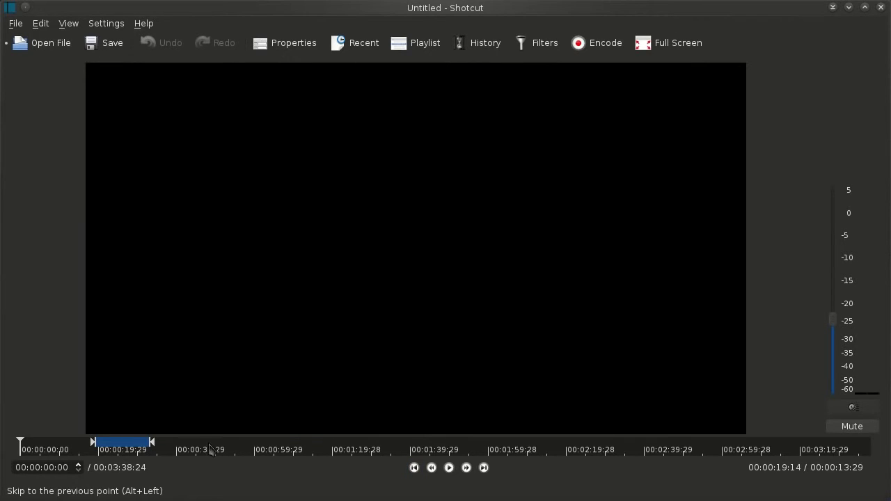
click(578, 49)
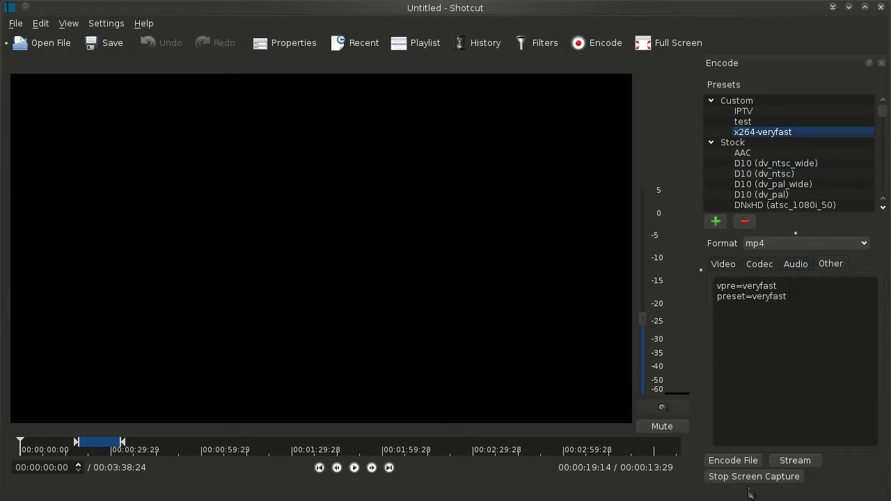
Encode the trimmed clip to enode2.mp4 in the Videos/demo folder
click(725, 265)
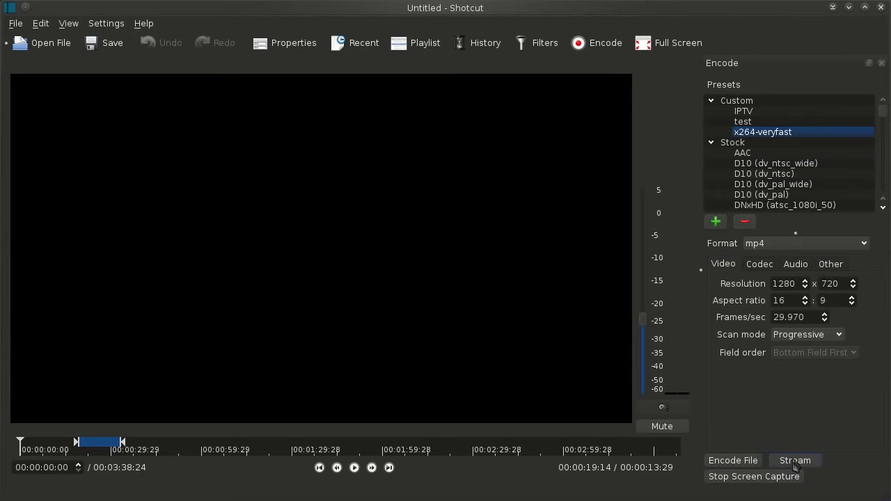
click(733, 460)
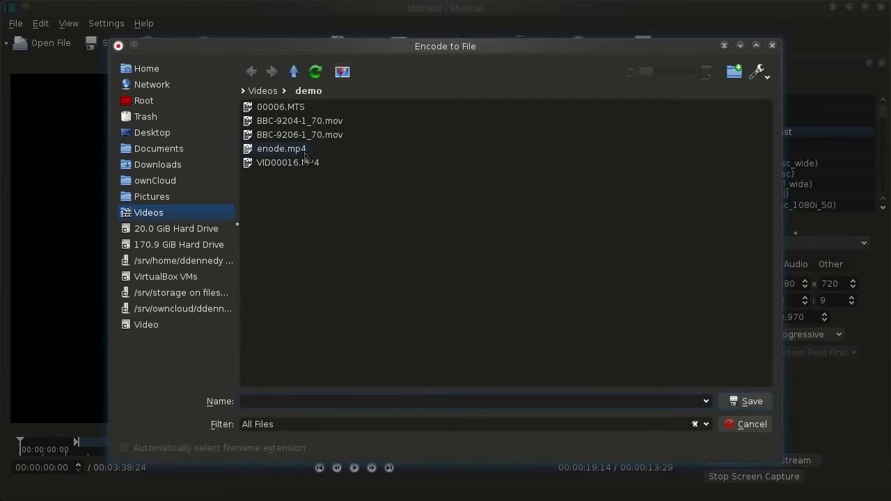
click(304, 152)
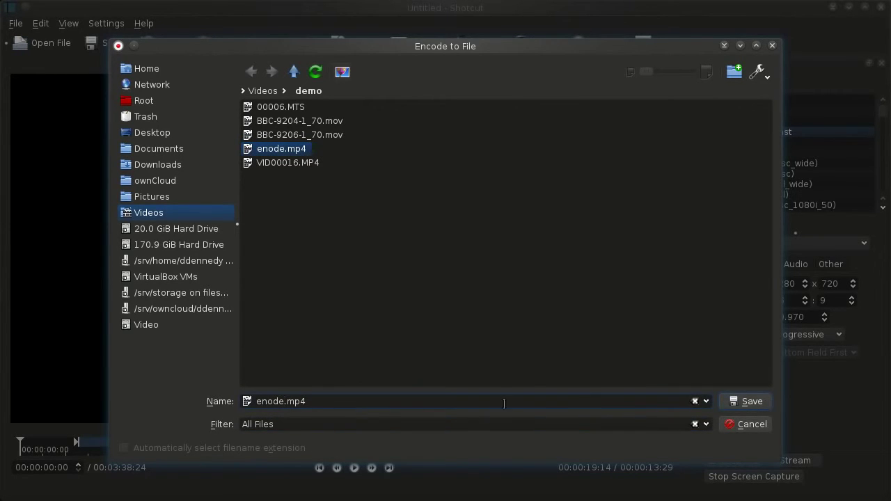
text(2)
click(740, 408)
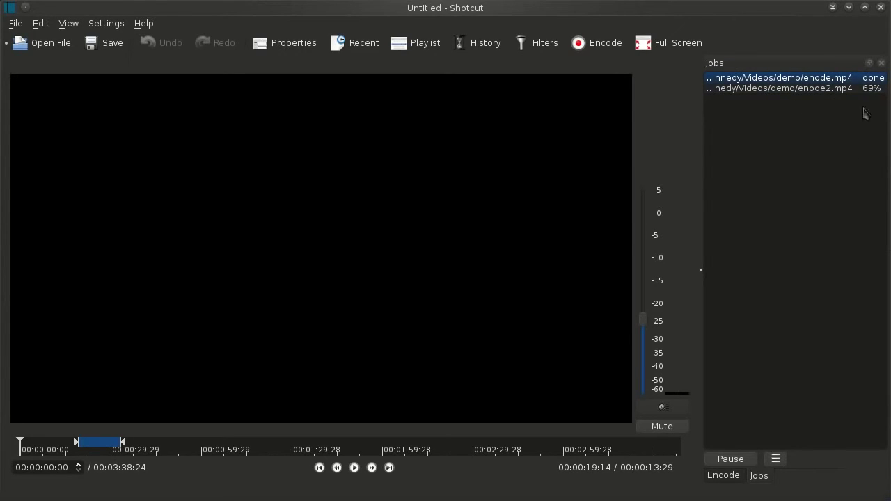
Mark a new range on the dolphin footage from 00:00:47:23 to 01:19:19, then preview 01:06:12
click(882, 63)
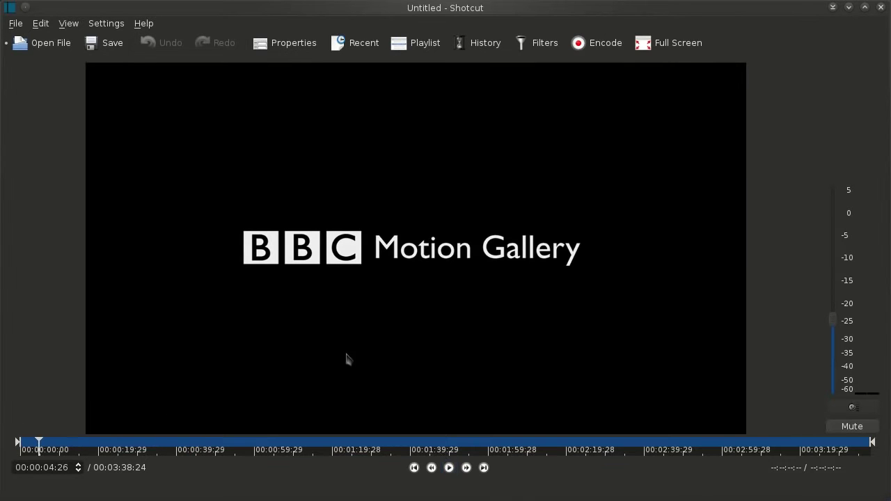
drag(39, 444, 88, 447)
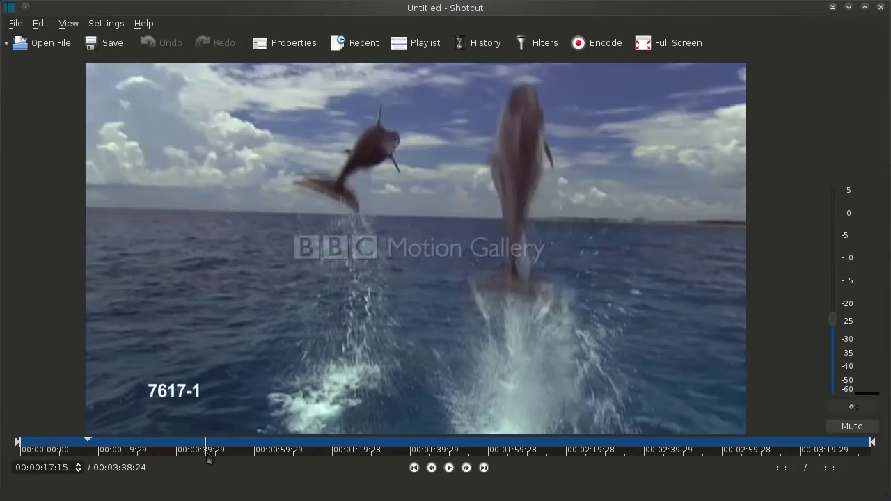
click(207, 451)
key(i)
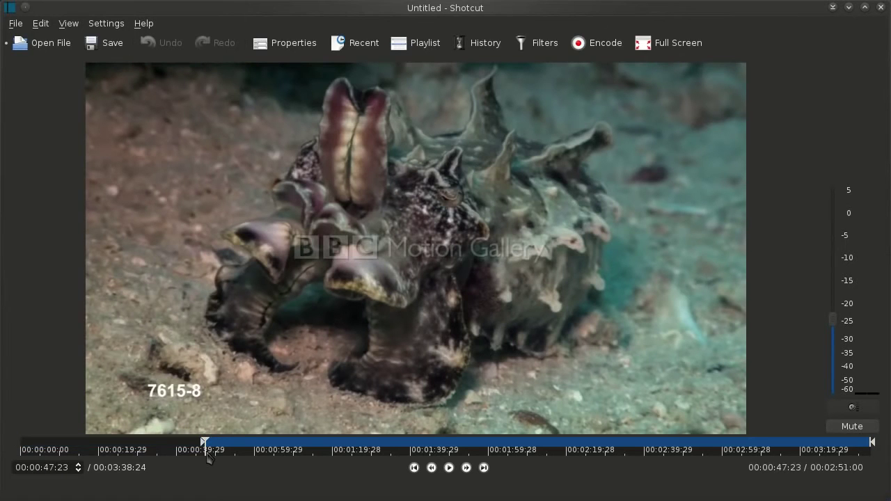
click(331, 446)
key(o)
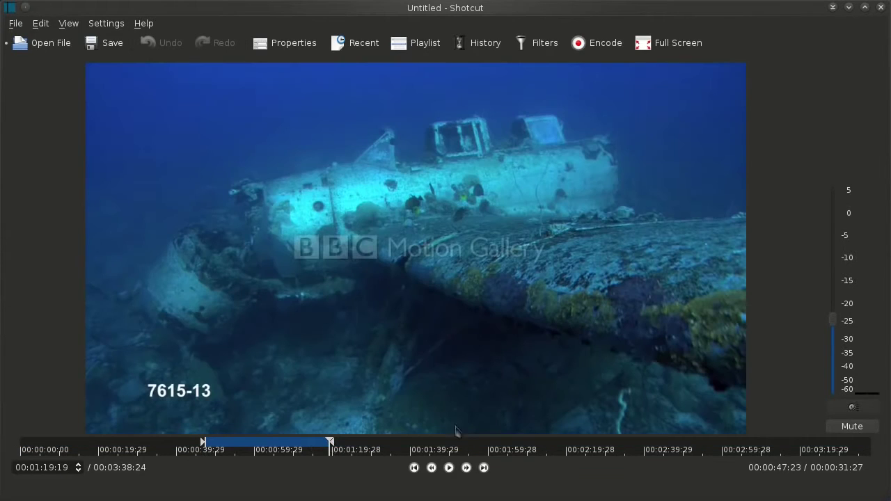
click(279, 447)
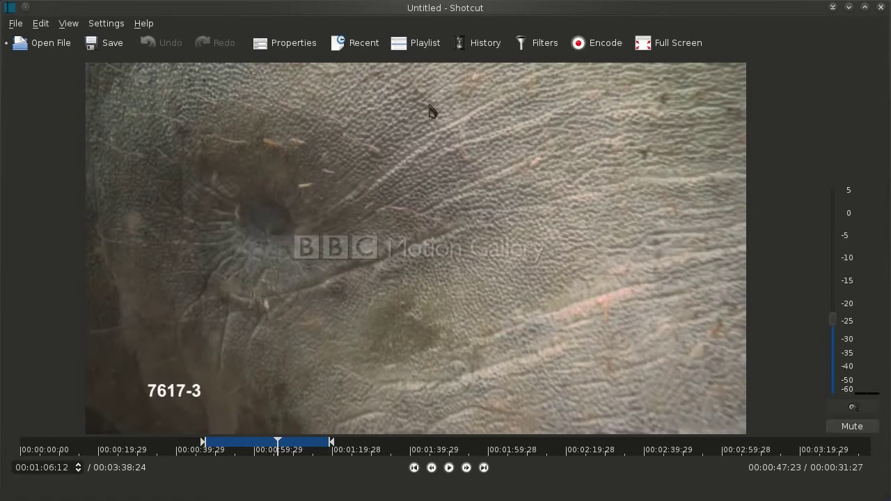
Add a Color Grading filter and shift its midtones wheel toward a warm reddish-brown
click(522, 44)
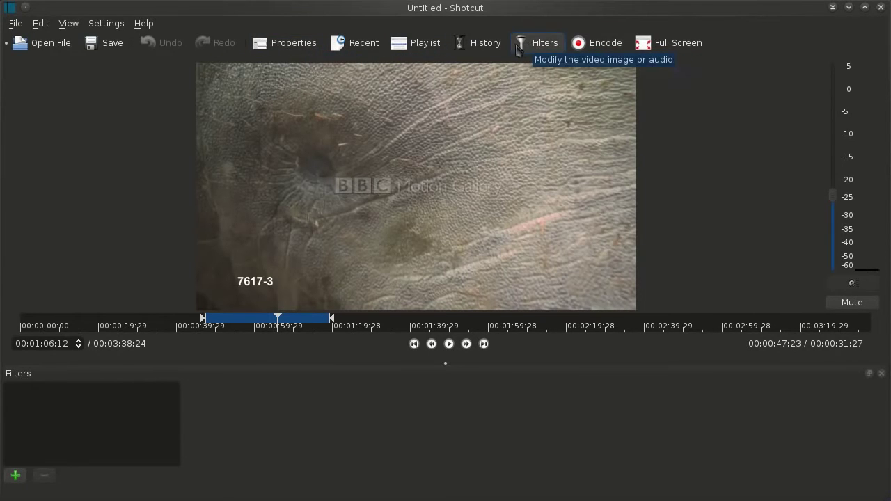
click(15, 477)
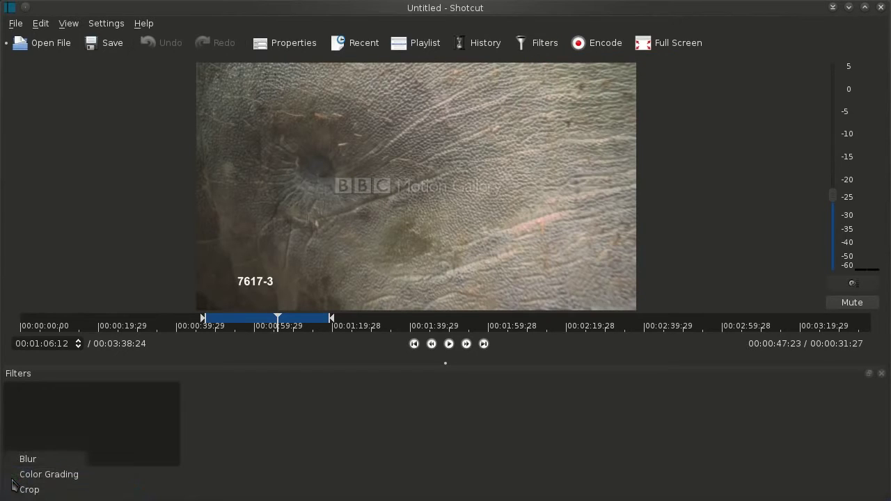
click(50, 476)
scroll(213, 459, down, 1)
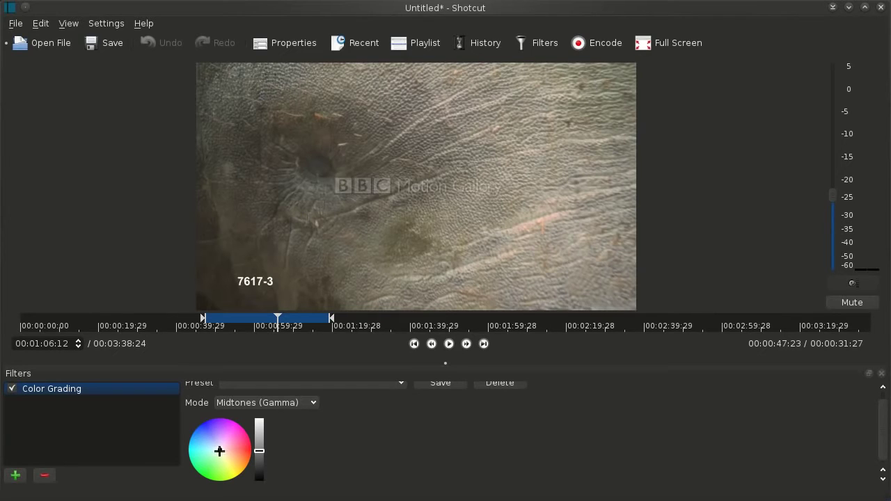
click(234, 451)
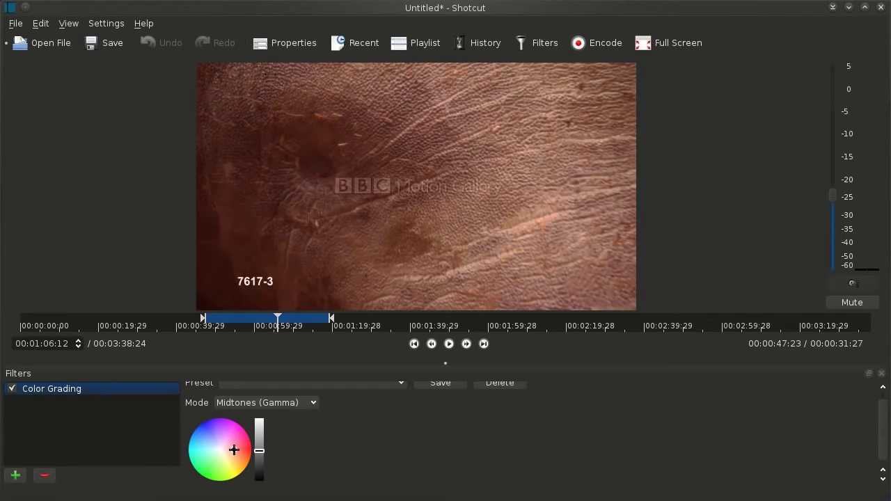
drag(234, 449, 230, 450)
Save the current reddish grading as the preset 'redish'
scroll(886, 430, up, 1)
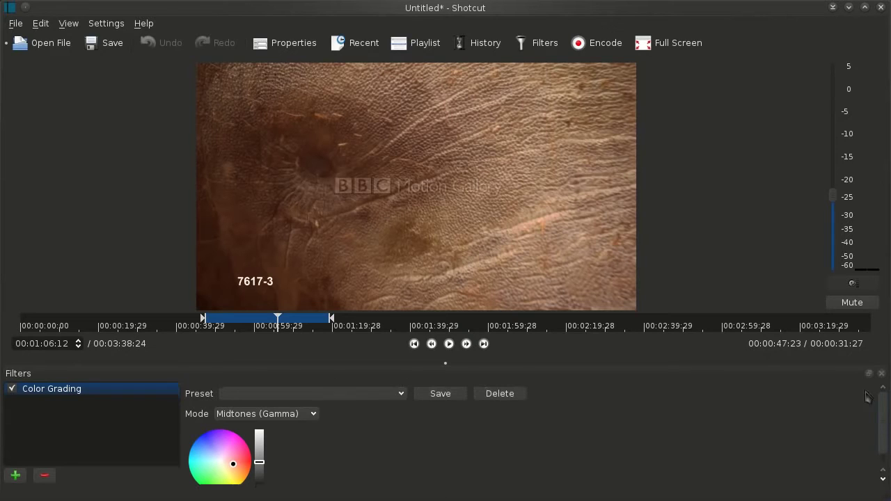
click(408, 396)
click(409, 397)
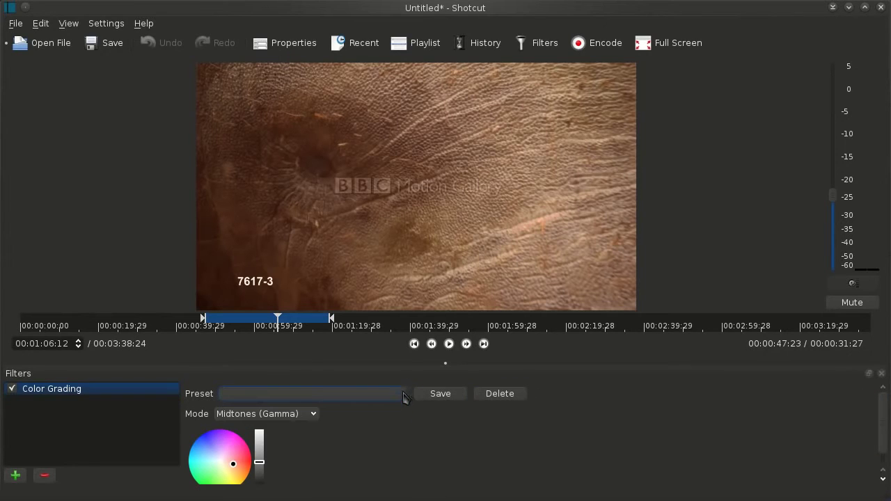
click(440, 395)
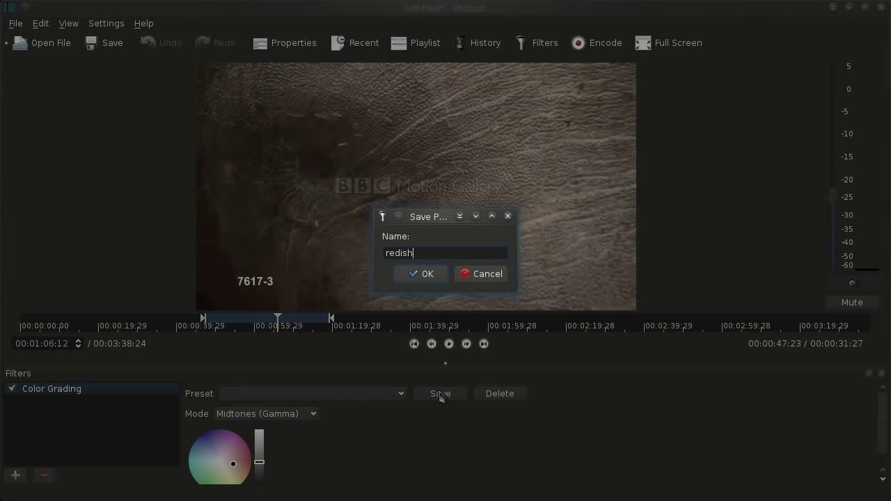
text(redish)
key(Return)
Retint the midtones blue and save that grading as the preset 'blueish'
click(409, 395)
click(401, 420)
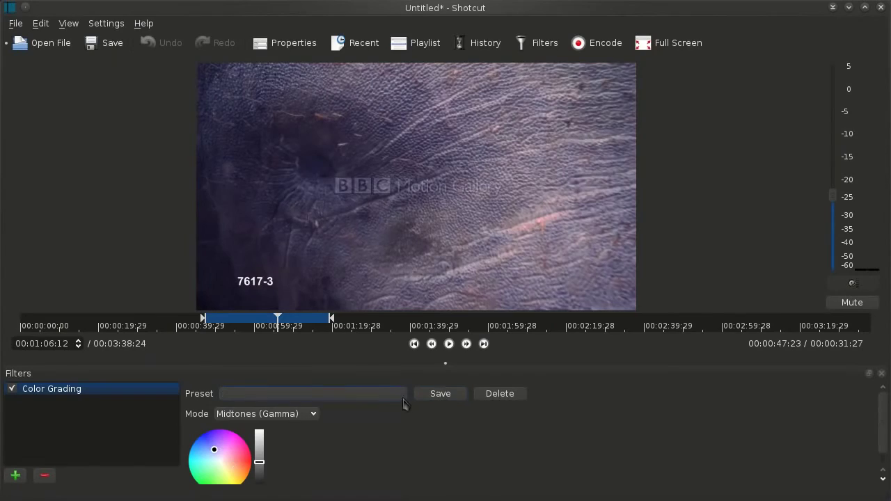
click(425, 399)
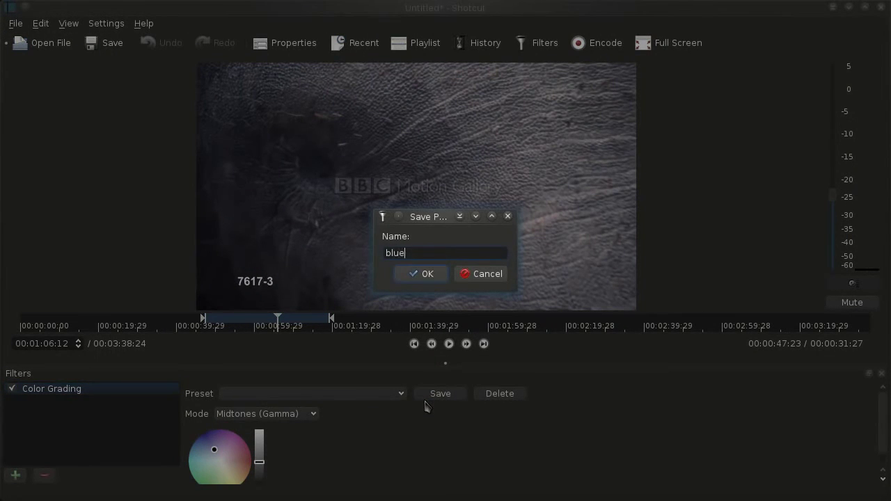
key(Return)
Compare the redish and blueish presets, ending with redish applied
click(401, 394)
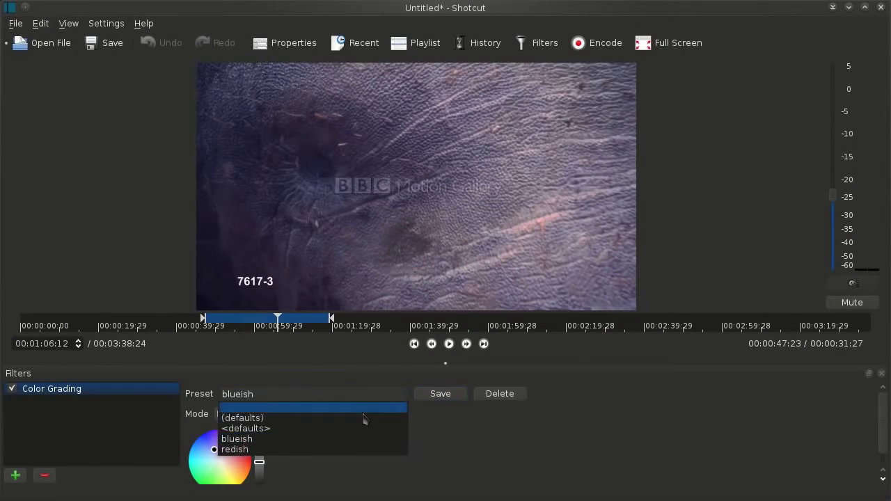
click(360, 450)
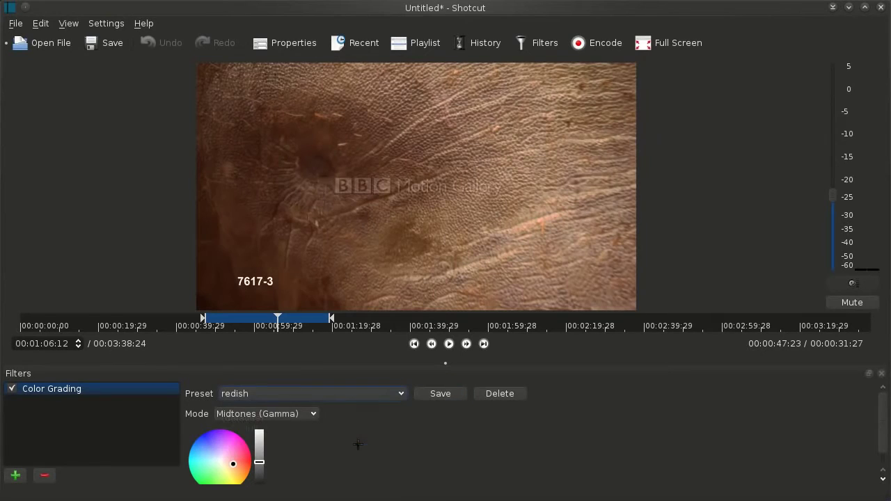
click(379, 394)
click(356, 440)
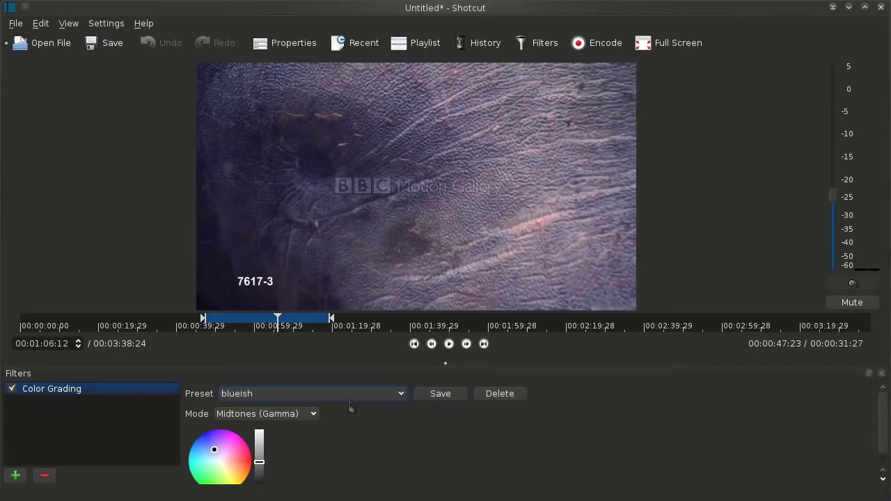
click(393, 396)
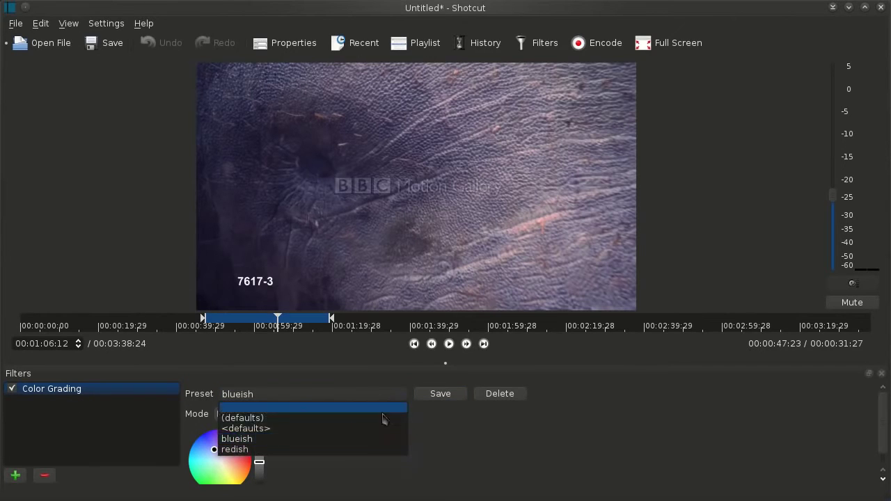
click(364, 449)
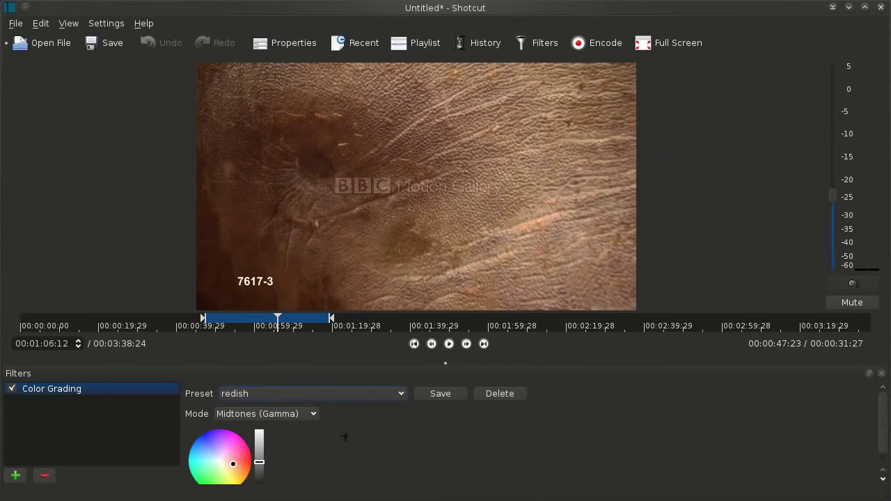
Toggle the Color Grading filter off and on twice to compare, leaving it enabled
click(12, 390)
click(12, 390)
click(12, 390)
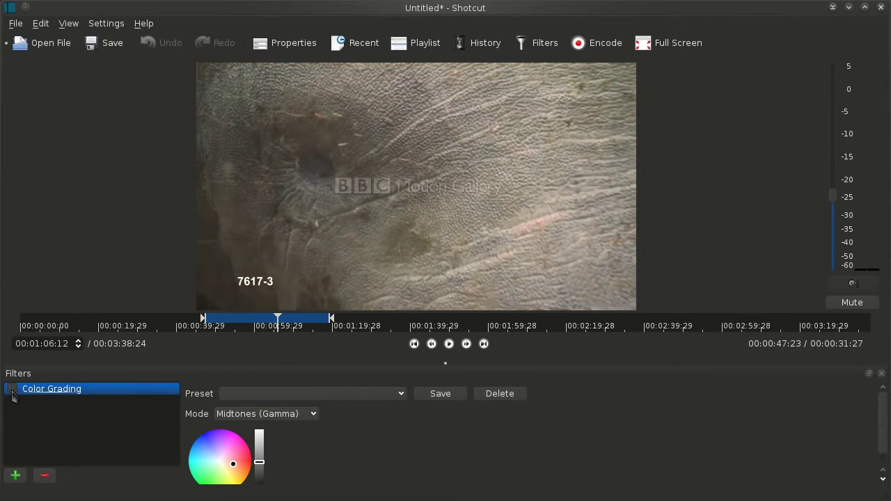
click(12, 390)
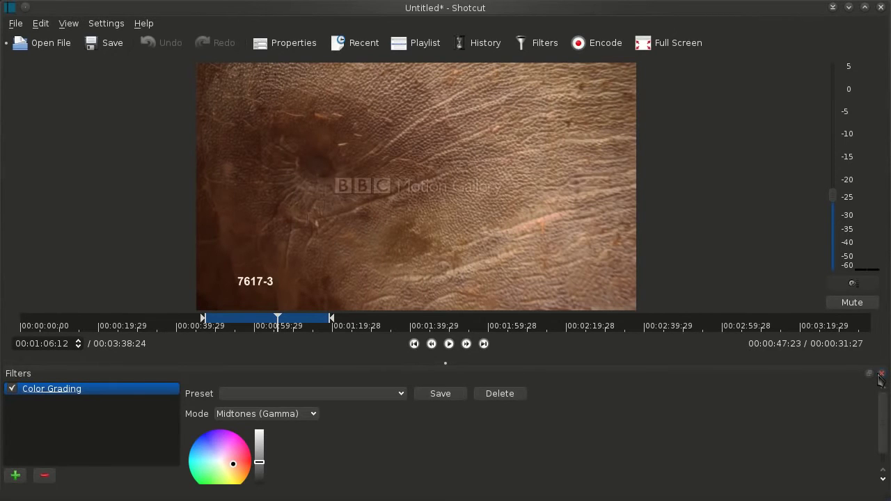
Encode the red-graded clip to enode3.mp4 in Videos/demo, then close the encode panel
click(598, 43)
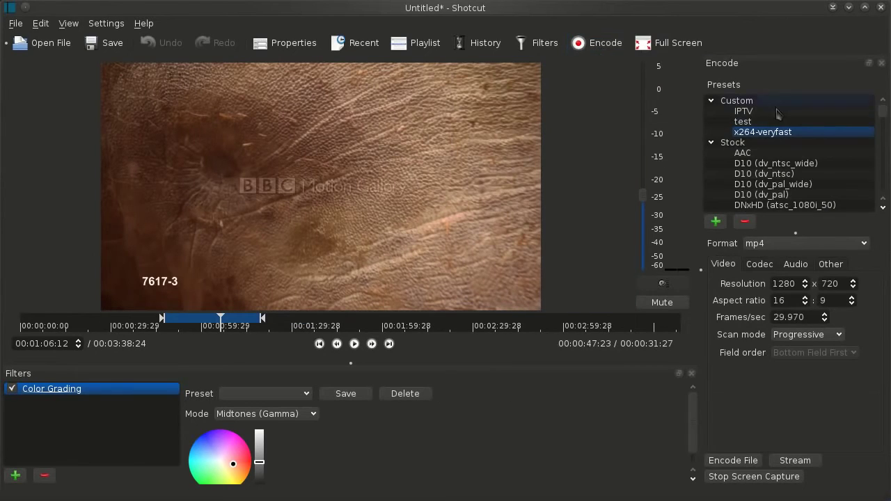
click(663, 285)
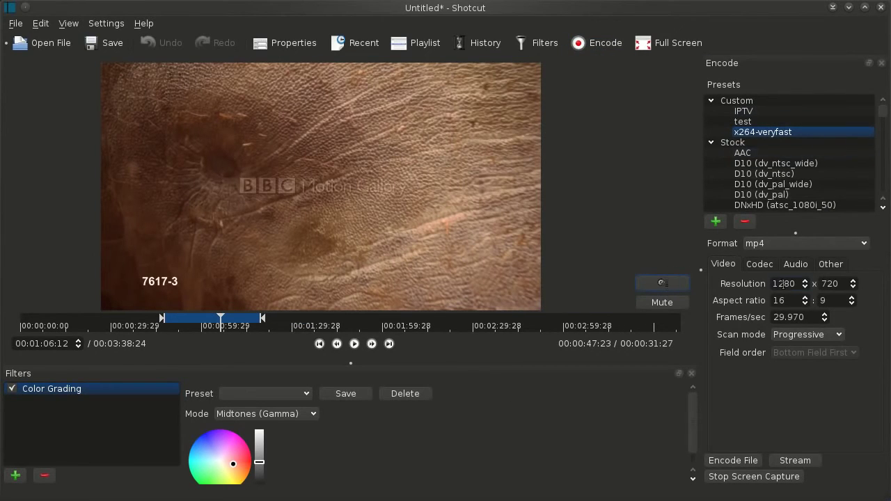
click(733, 460)
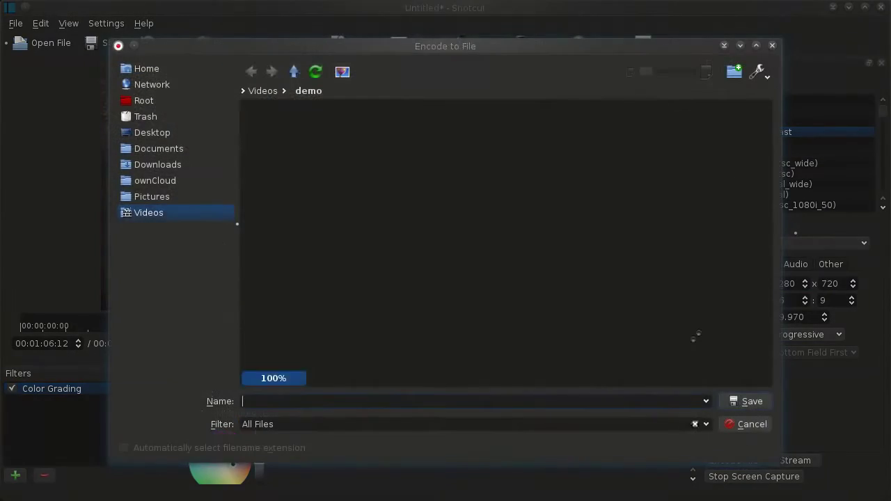
click(285, 163)
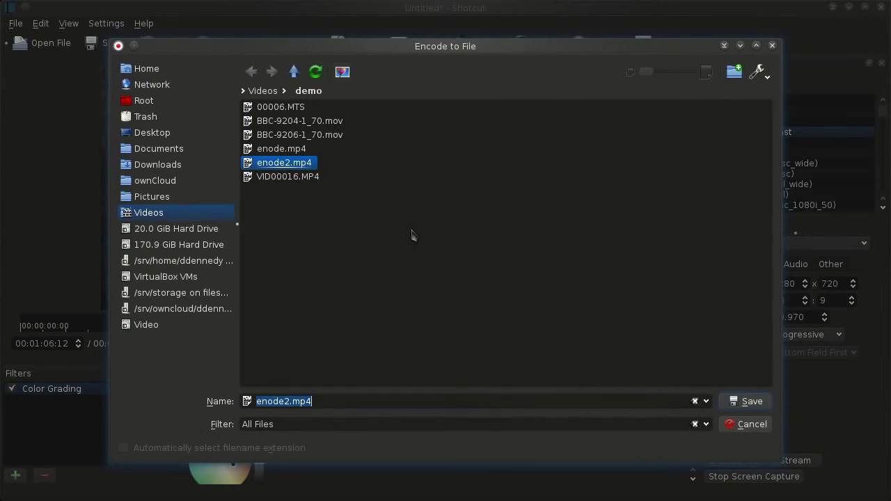
click(294, 401)
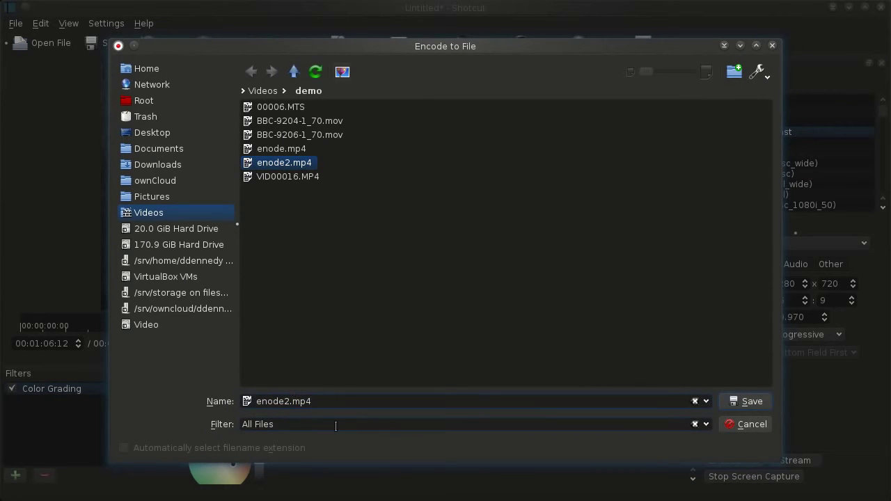
key(BackSpace)
text(3)
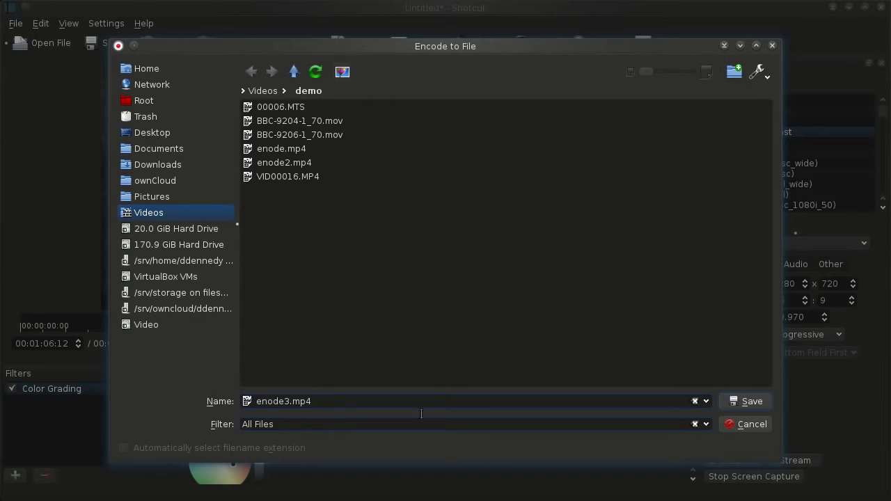
click(747, 401)
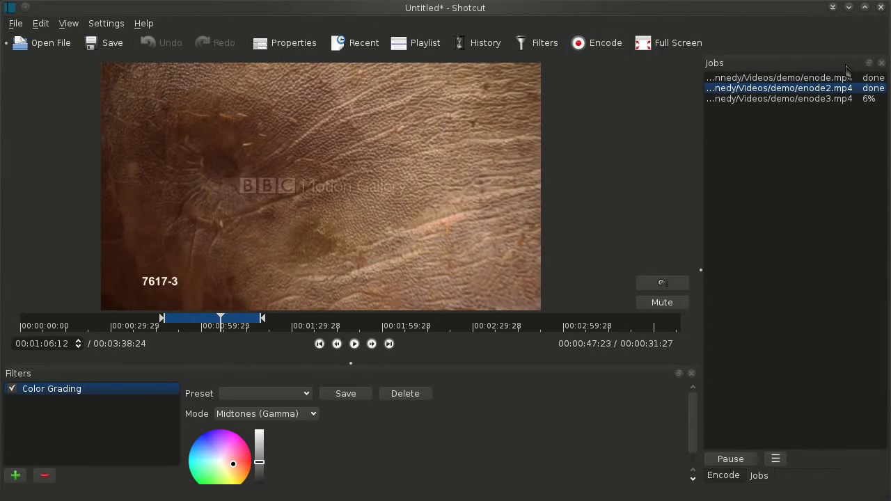
click(722, 479)
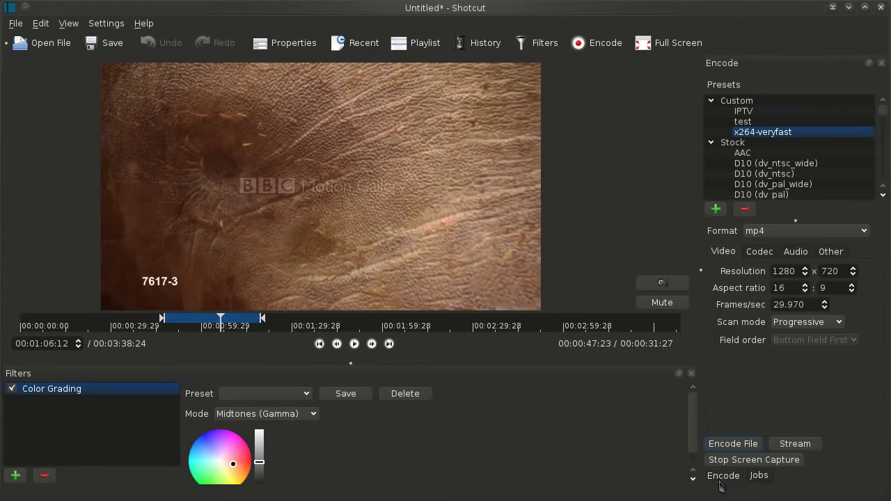
click(882, 64)
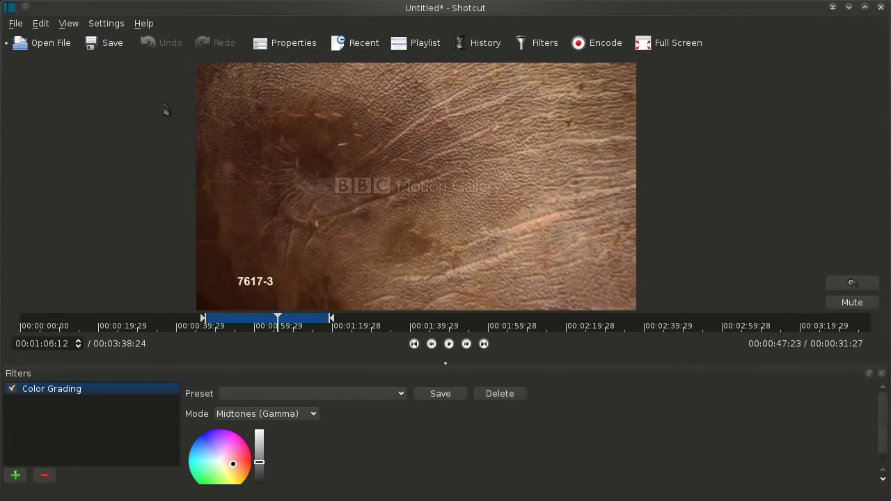
Close the Filters panel and display the empty playlist beside the player
click(882, 375)
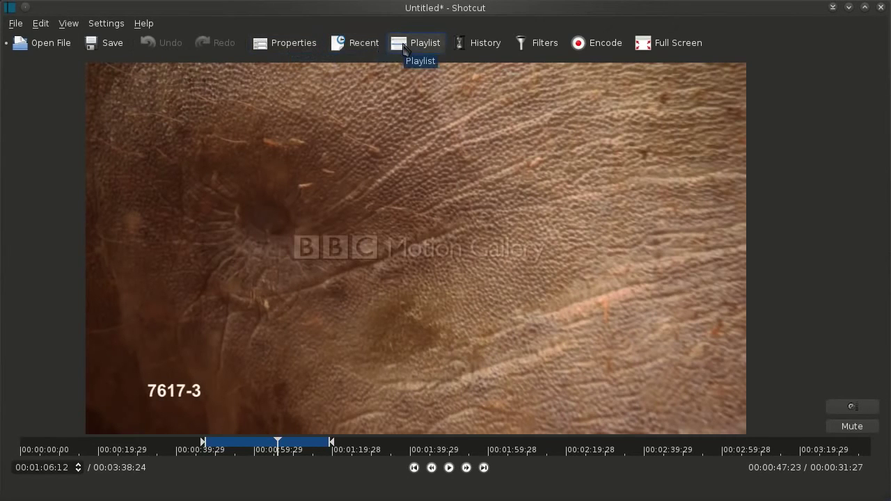
click(405, 47)
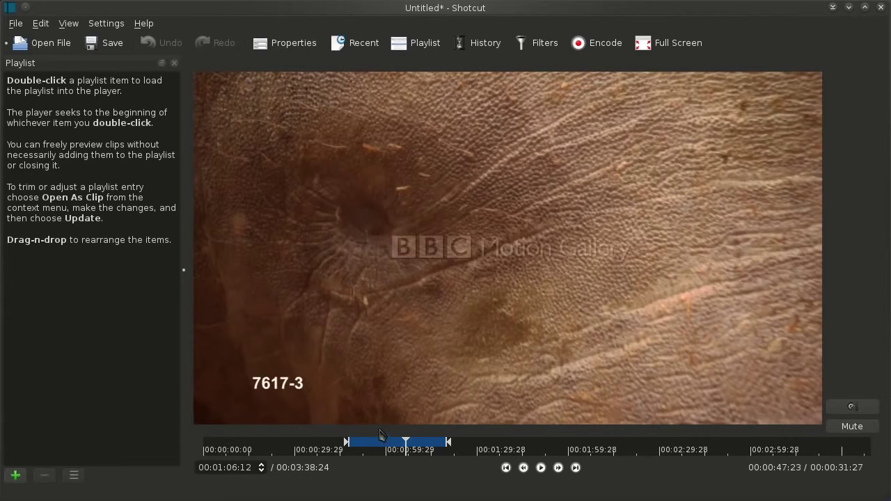
key(a)
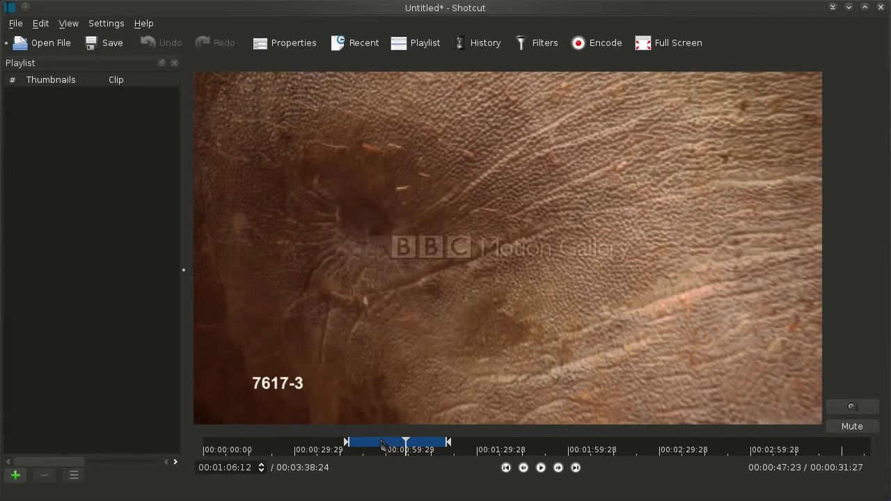
Add the current BBC clip to the playlist, then scrub near 01:29 for the diver shot
click(15, 479)
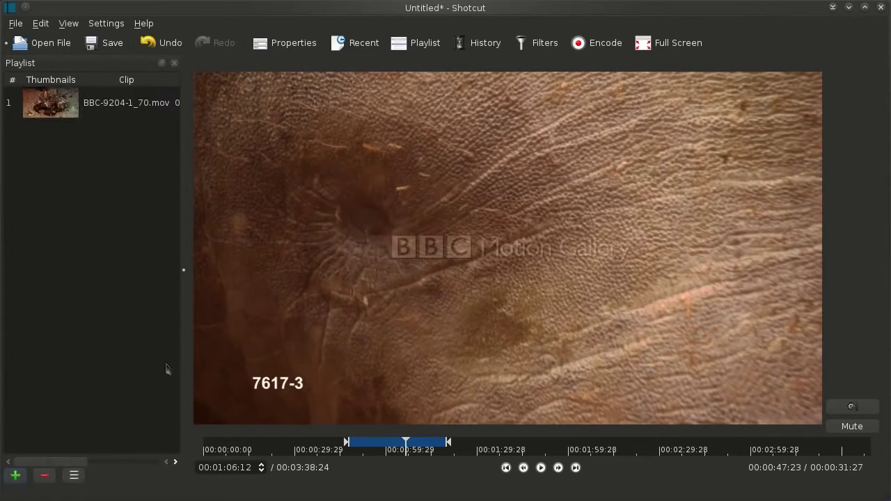
click(479, 446)
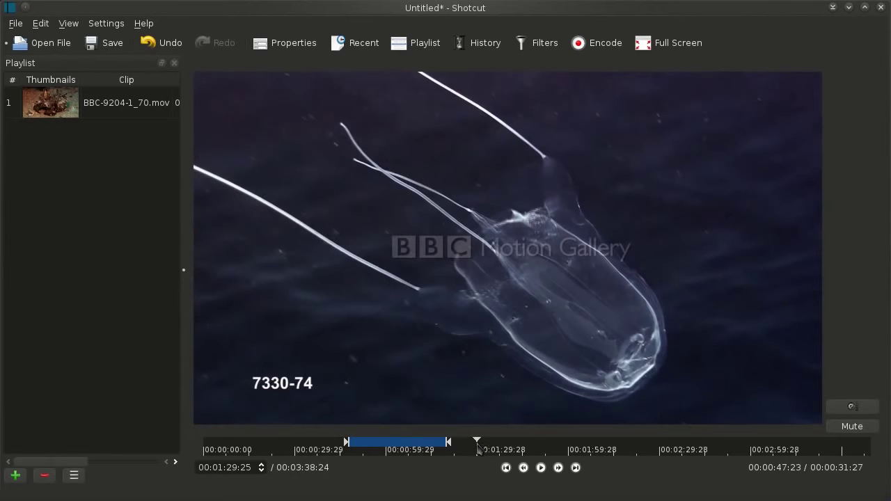
drag(480, 448, 477, 447)
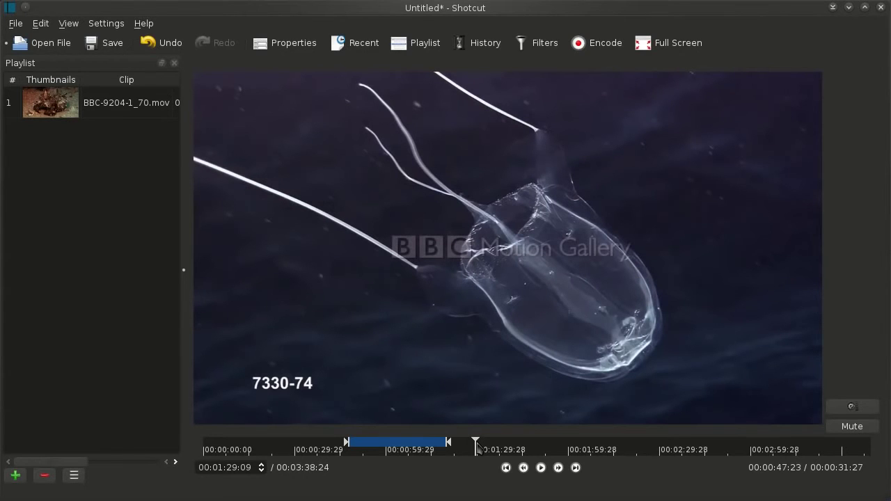
drag(478, 448, 477, 448)
Mark 00:01:29:07 to about 00:01:31:17 and append that excerpt as the second playlist item
key(i)
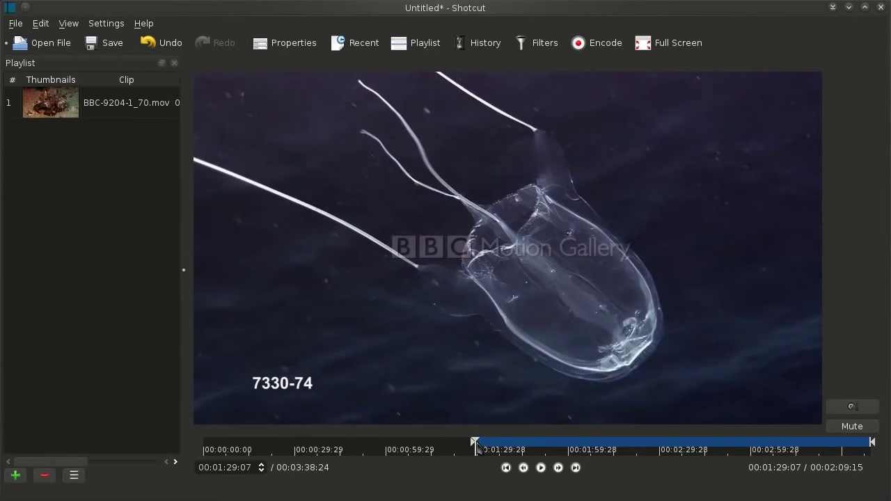
key(space)
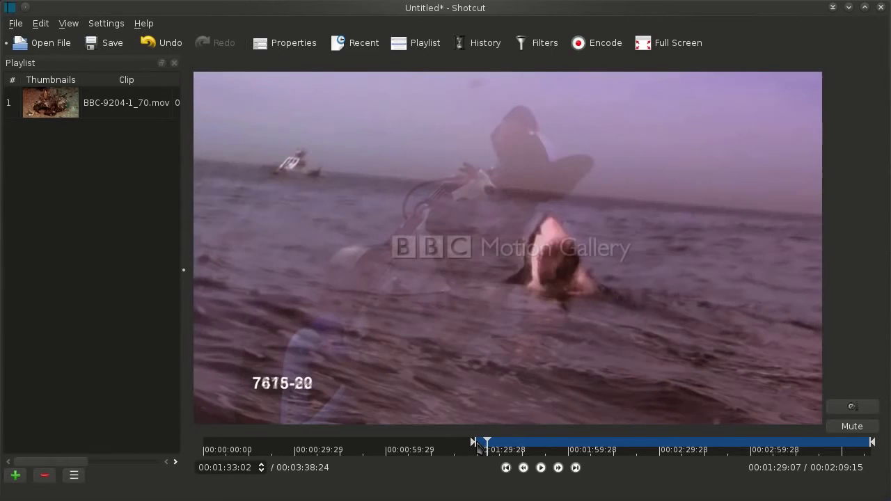
click(478, 445)
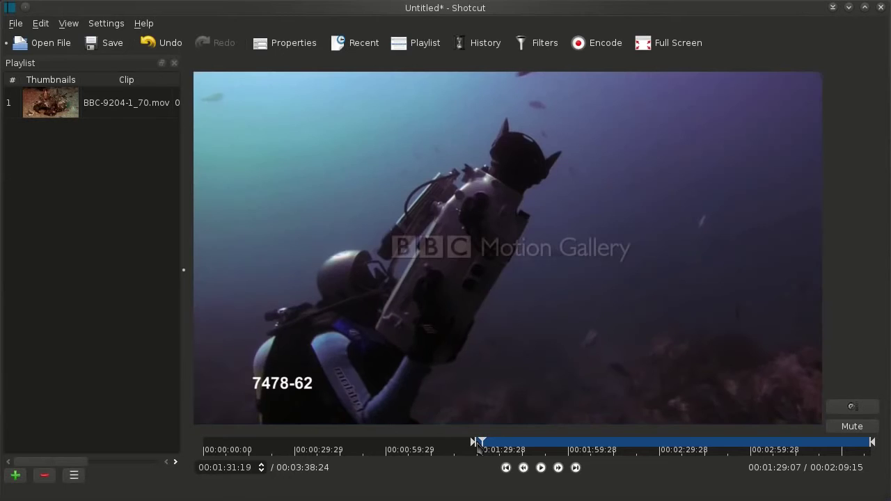
click(477, 445)
key(o)
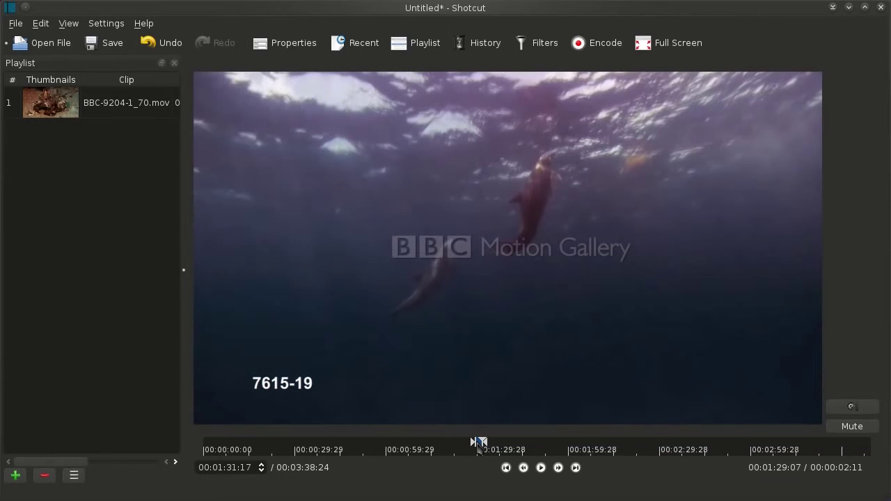
click(11, 478)
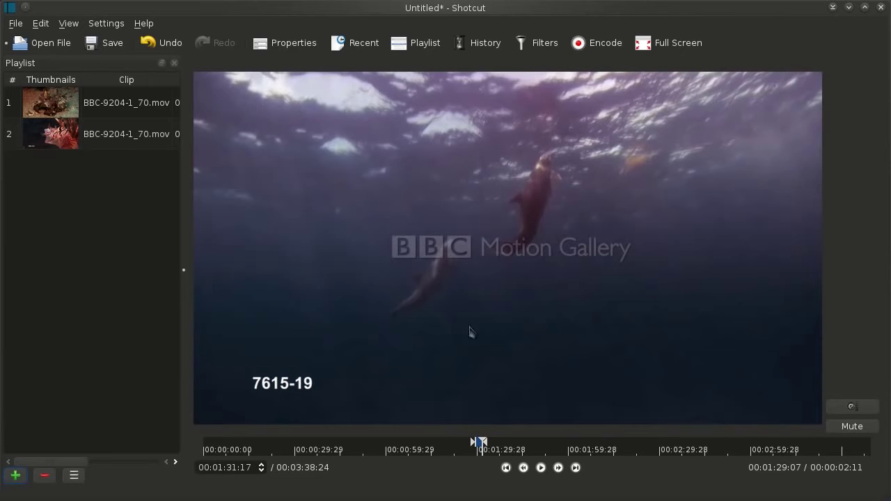
Open 00006.MTS from Videos/demo, preview the coastline footage, and append it to the playlist
click(61, 43)
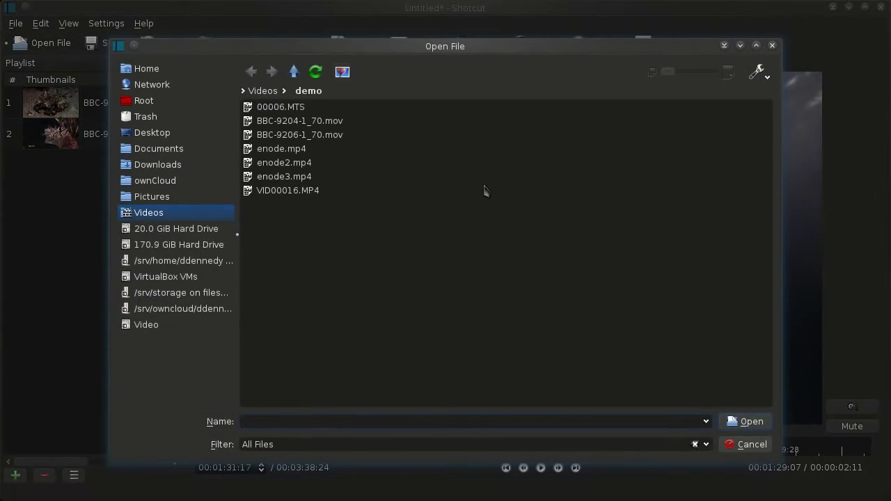
double_click(307, 121)
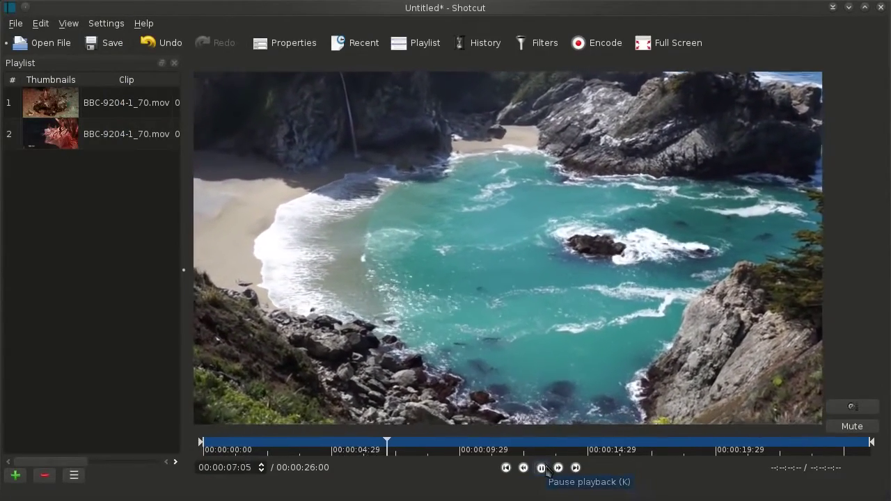
click(546, 469)
click(423, 450)
drag(515, 454, 822, 459)
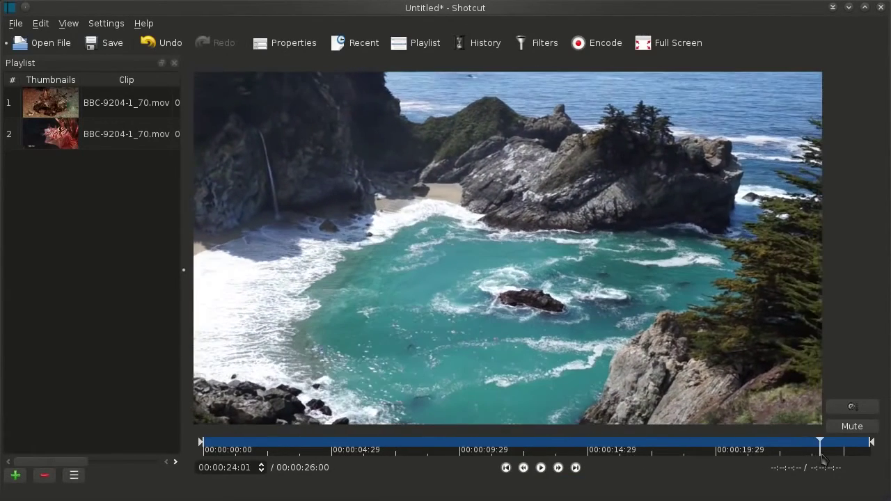
click(354, 451)
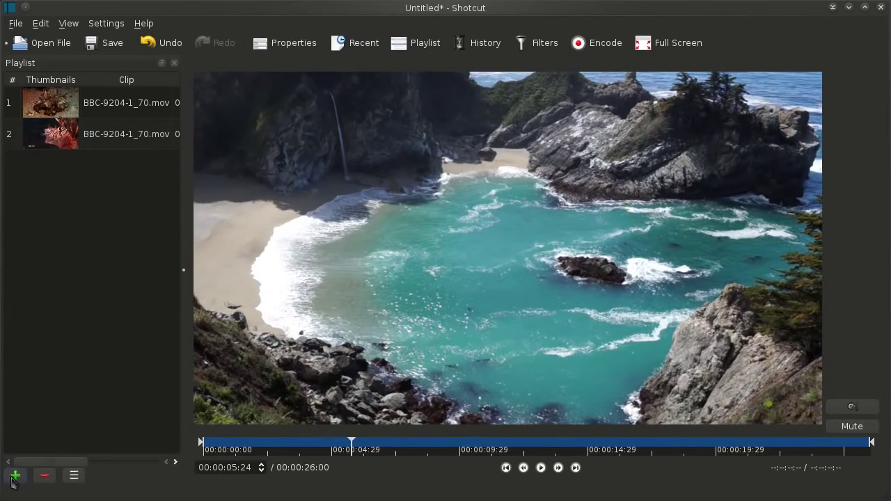
click(15, 476)
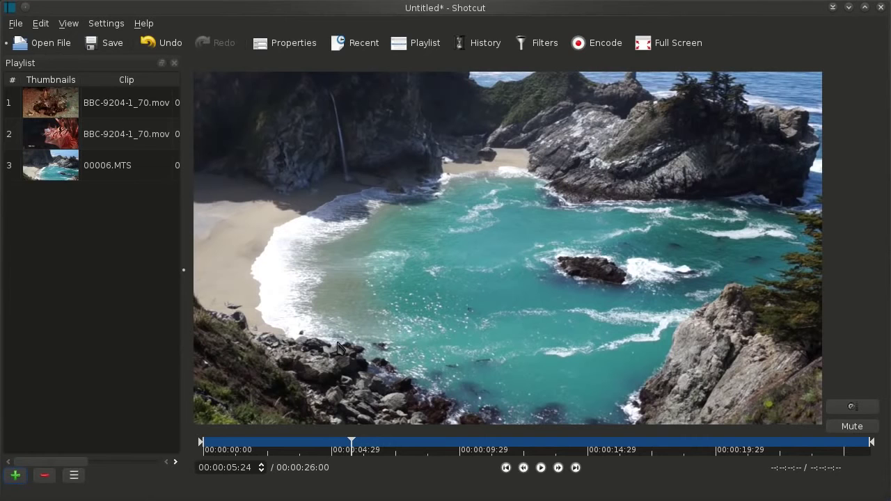
Open BBC-9206-1_70.mov and mark its in point at 00:00:20:03 and out point at 00:00:44:17
click(43, 42)
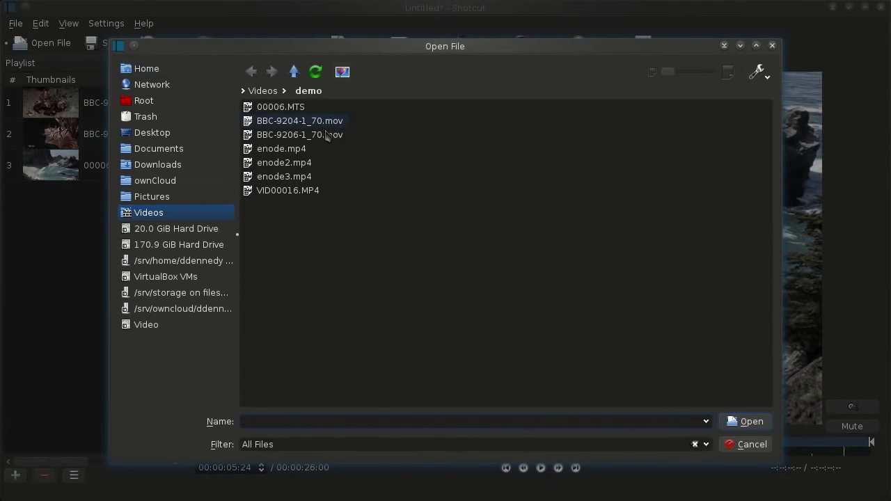
double_click(321, 137)
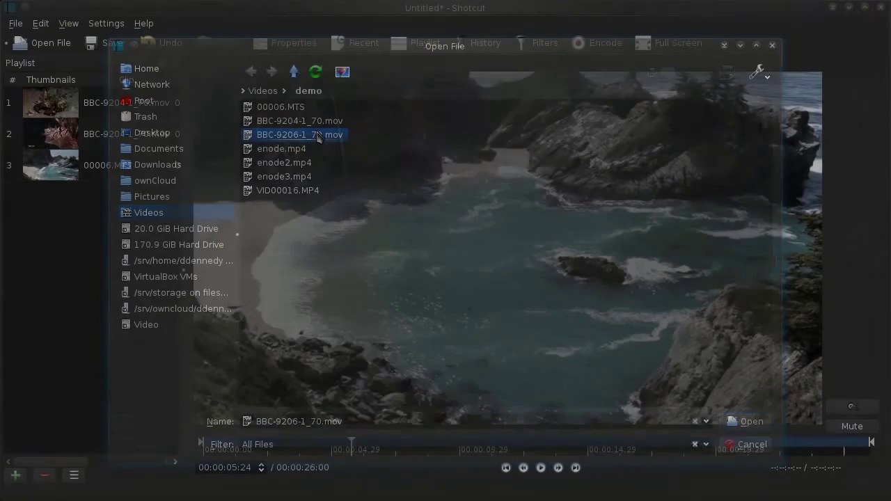
click(321, 445)
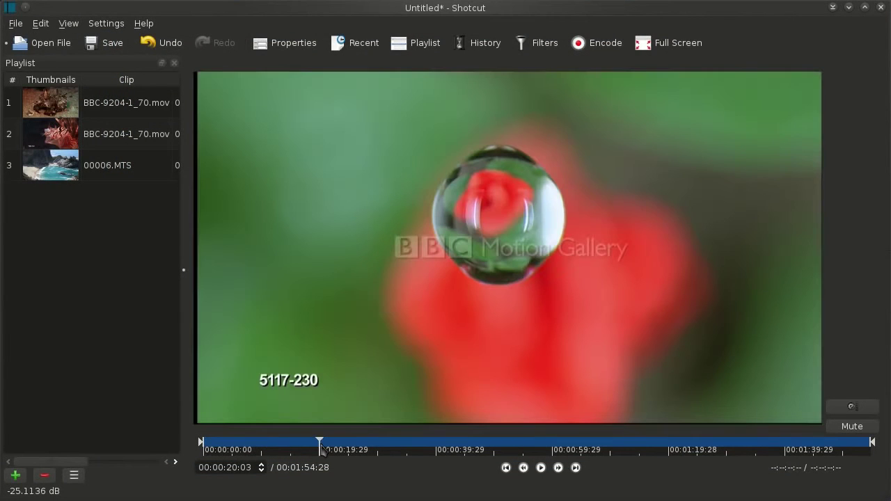
key(i)
click(463, 446)
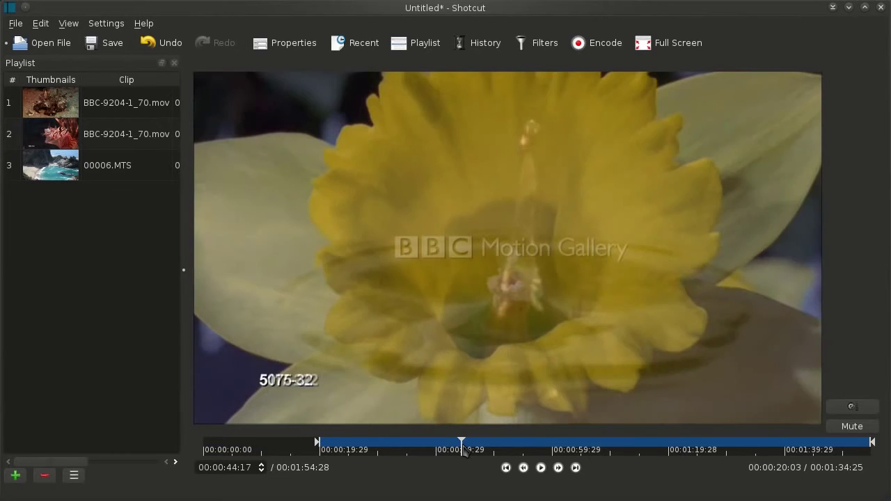
key(o)
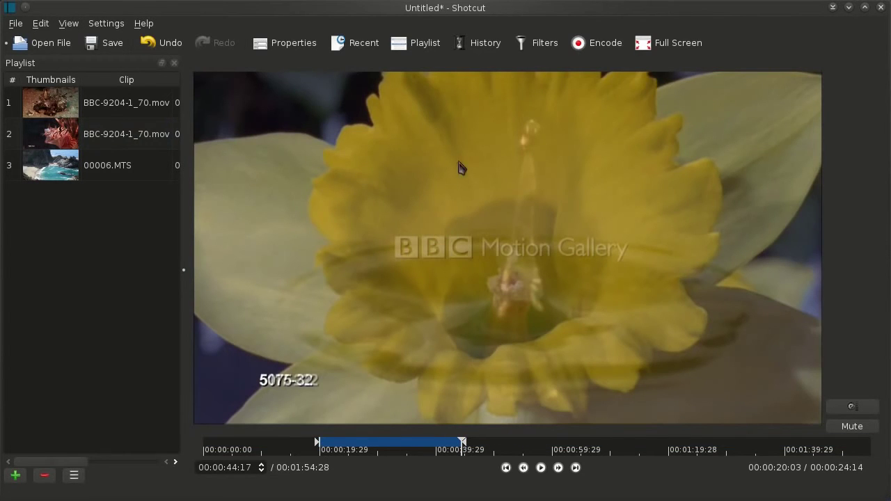
Insert the trimmed excerpt before the second playlist item with Insert Cut
click(70, 137)
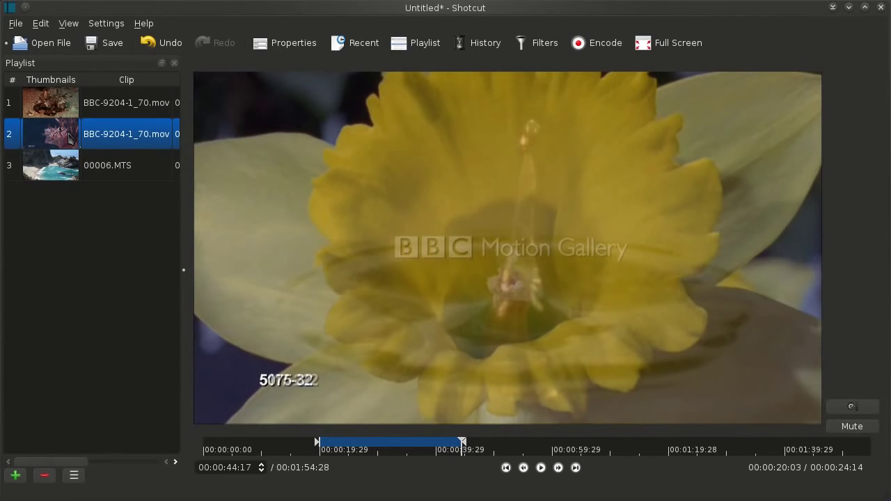
right_click(70, 138)
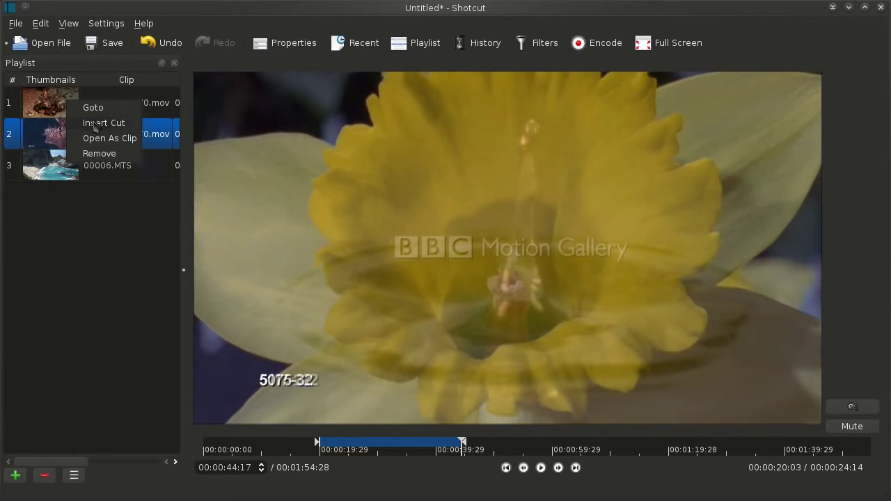
click(198, 25)
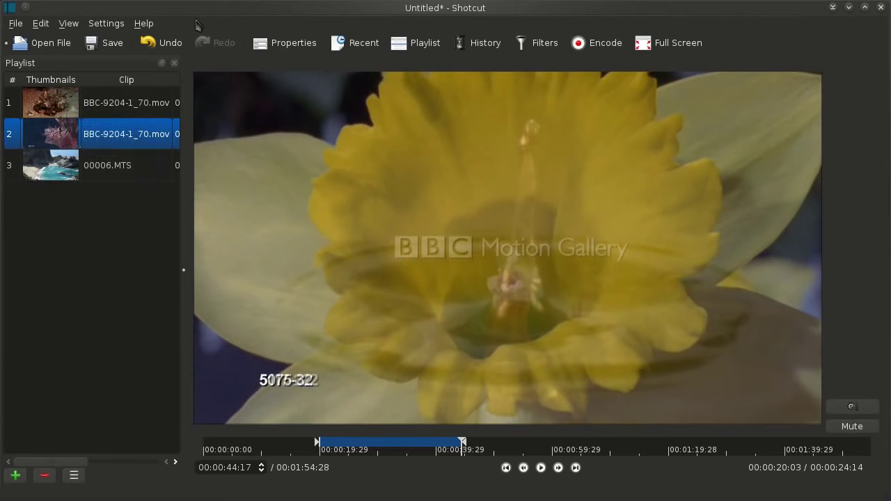
click(75, 478)
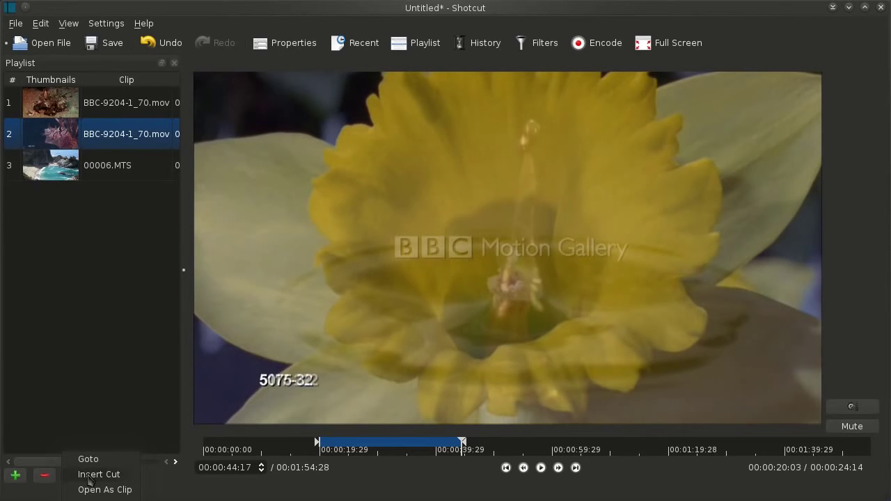
click(89, 475)
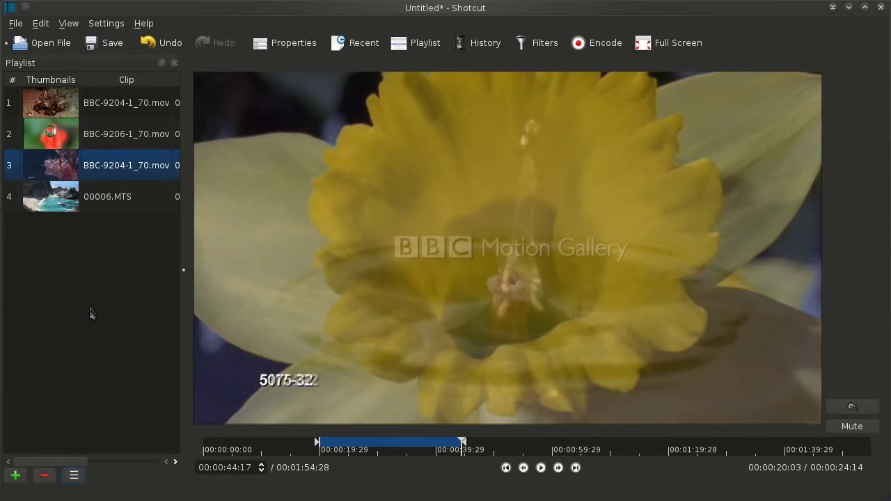
Check the inserted excerpt at the rose-with-water-drop shot and select the new second item
click(507, 469)
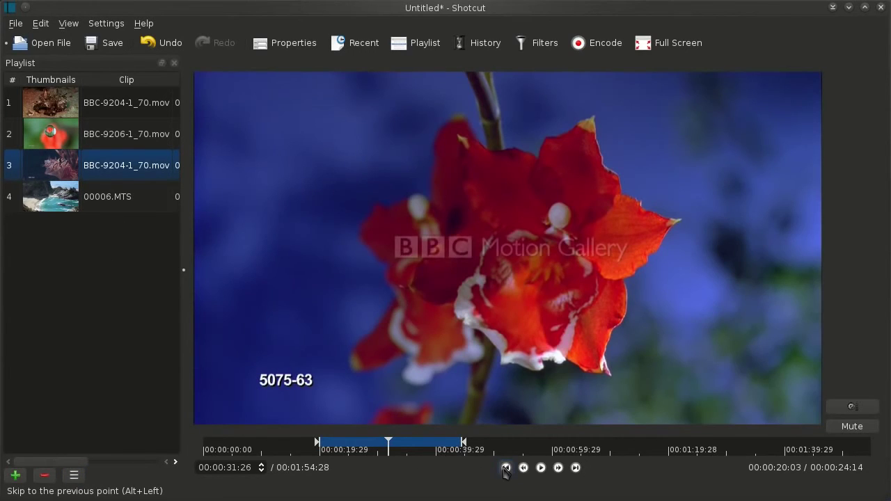
click(507, 468)
click(576, 468)
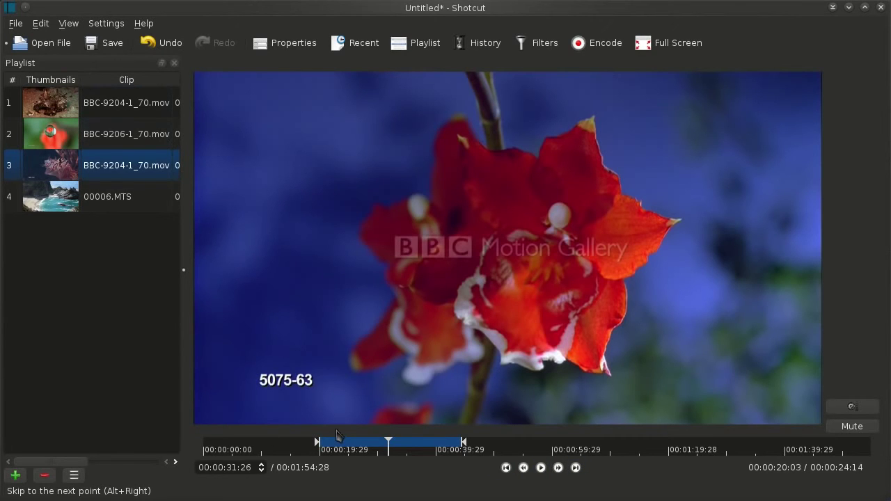
mouse_move(342, 441)
mouse_down()
mouse_move(349, 444)
mouse_move(331, 445)
mouse_up()
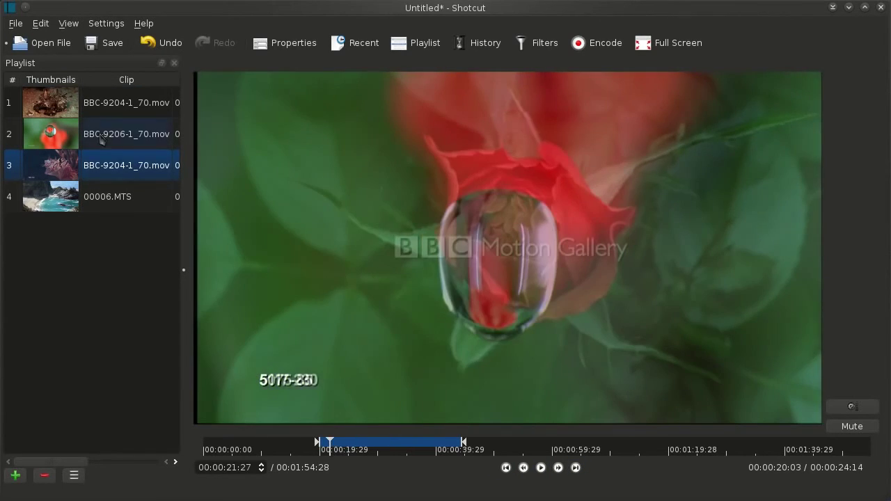
click(91, 133)
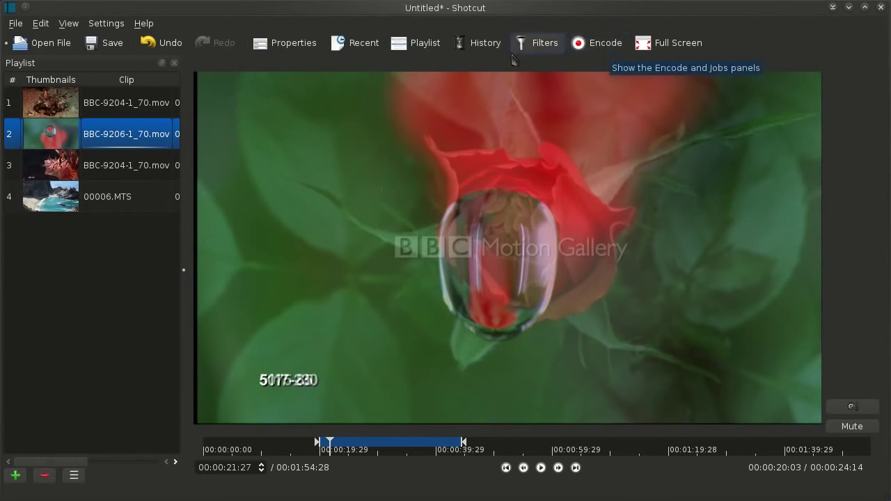
Show the Encode settings and the Jobs panel
click(596, 43)
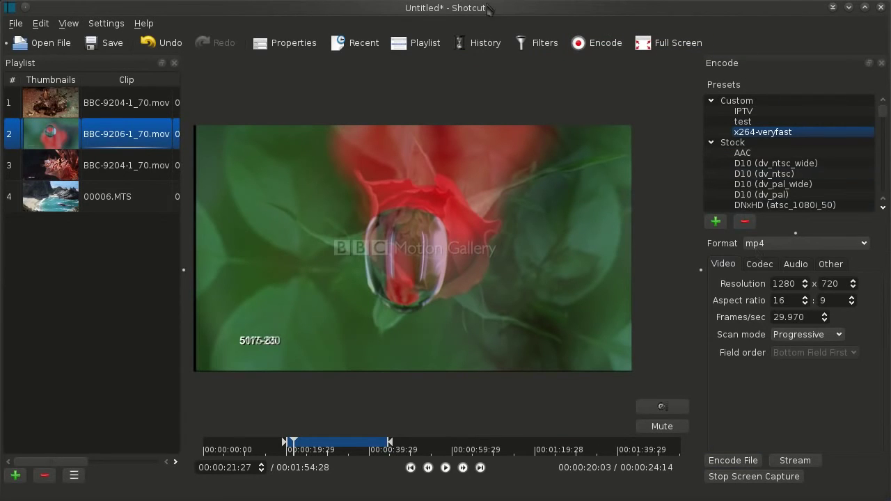
click(78, 24)
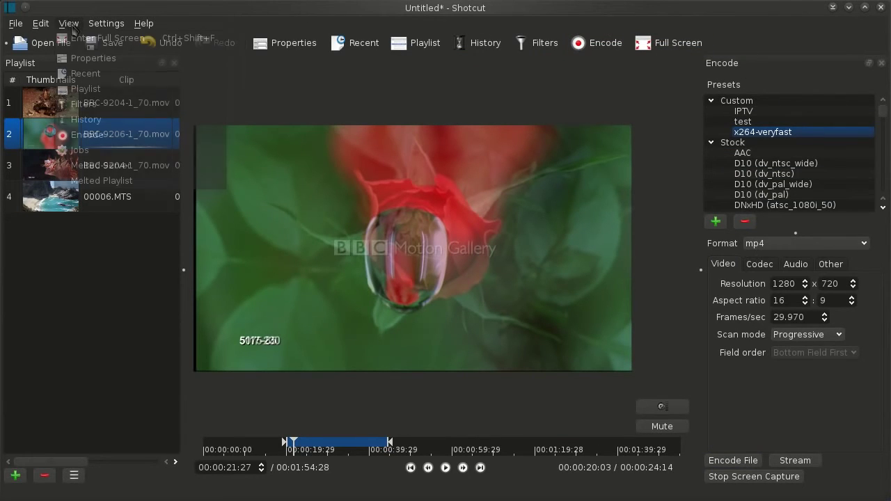
click(109, 150)
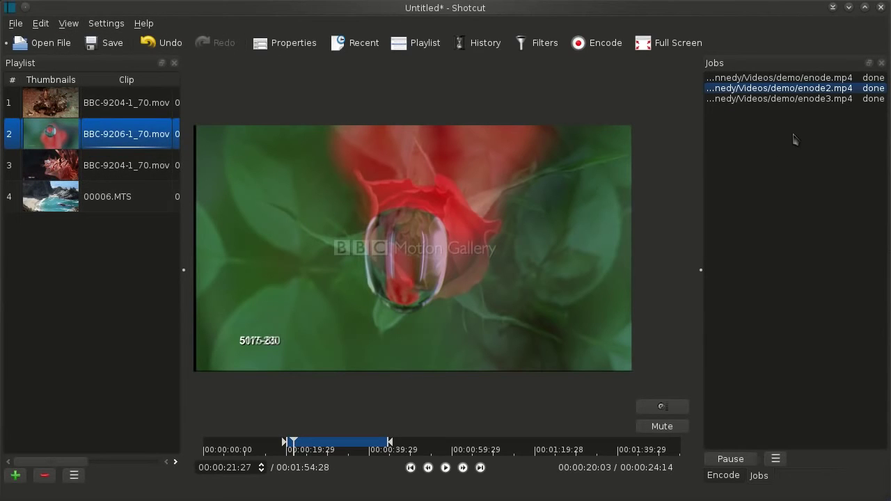
click(776, 459)
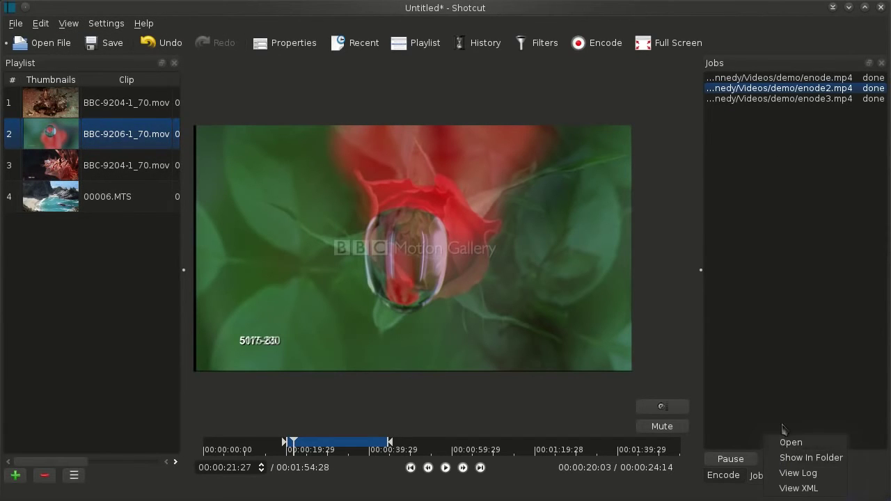
click(776, 459)
click(882, 63)
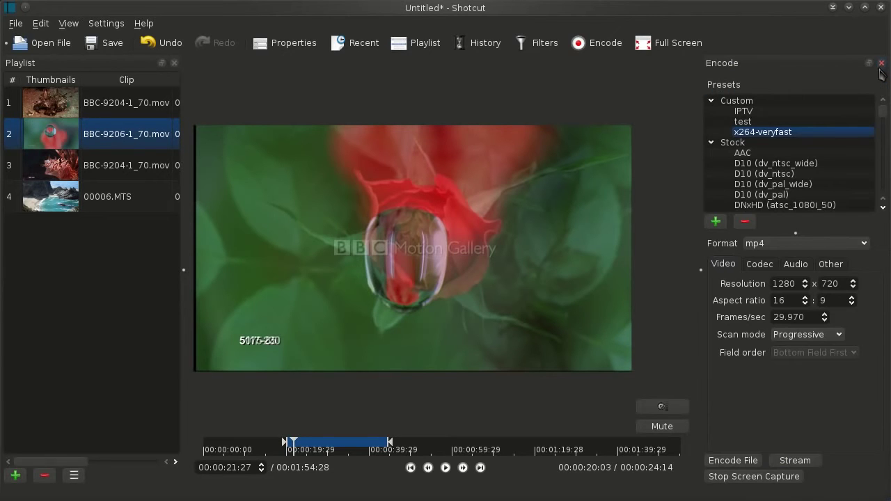
Encode the playlist as enode4.mp4, then close the Encode panel
click(737, 463)
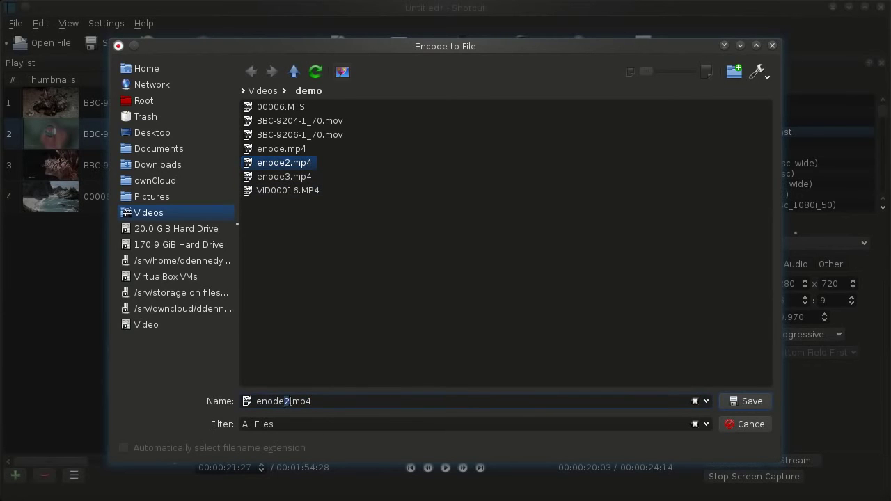
text(4)
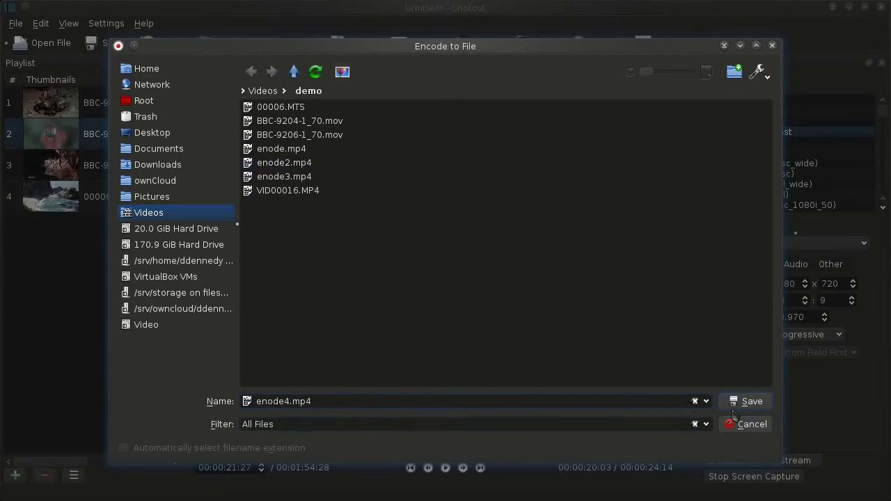
click(742, 404)
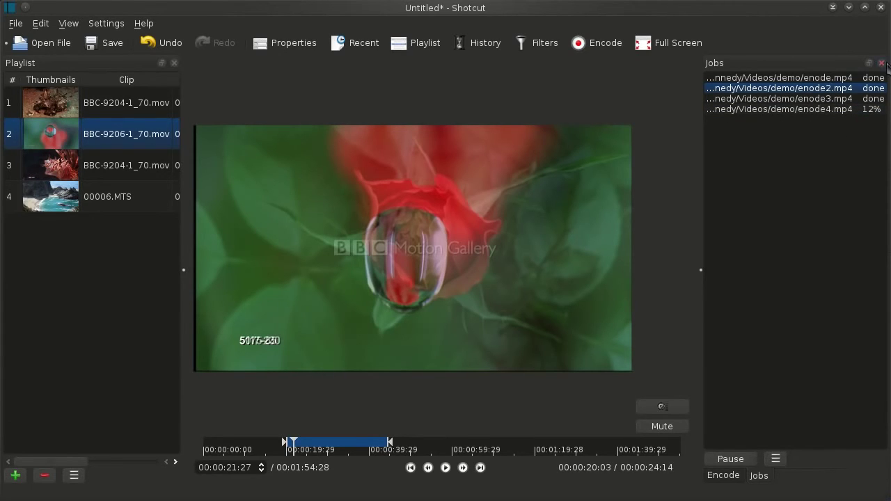
click(724, 476)
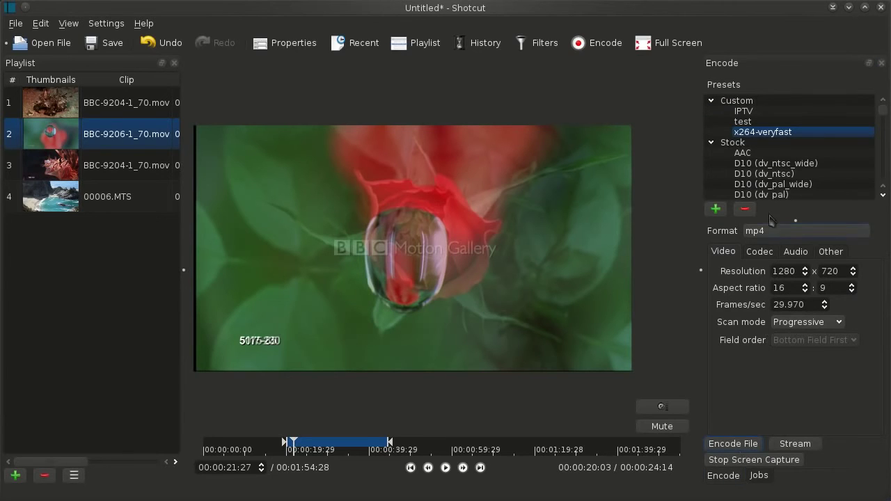
click(882, 64)
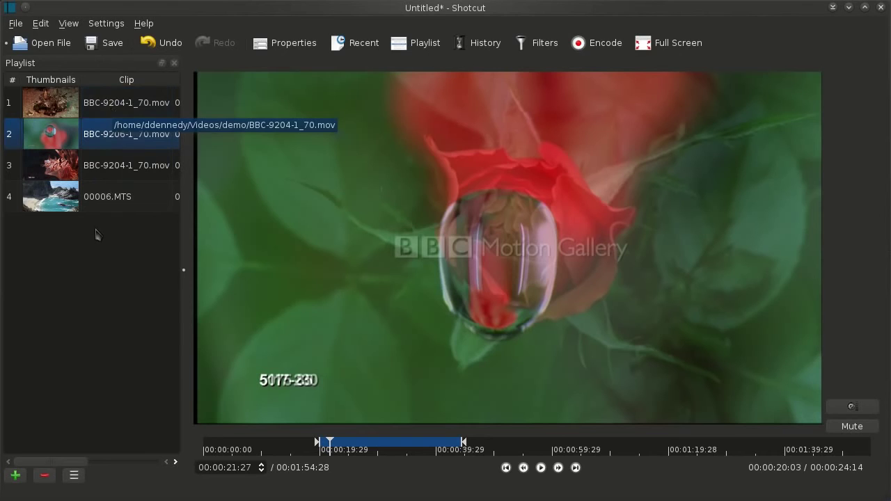
Load the four-clip playlist into the player, then play and scrub from clip 2 to 00:00:24:00
click(99, 208)
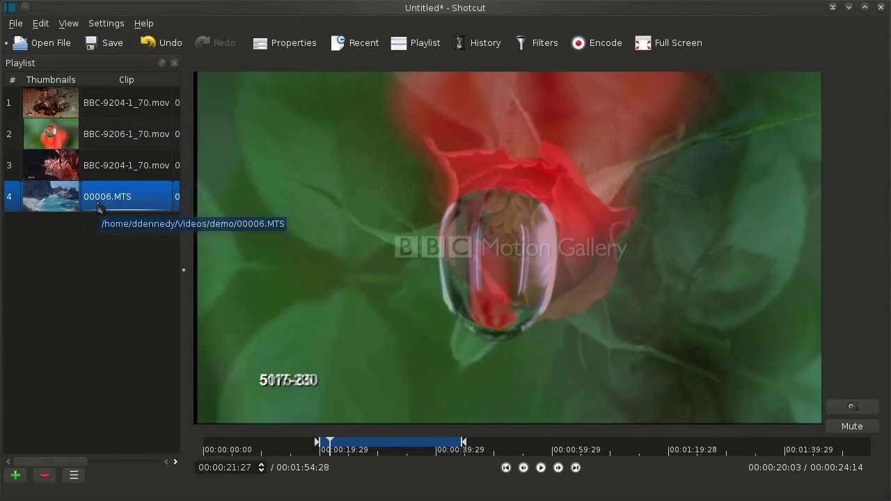
double_click(62, 202)
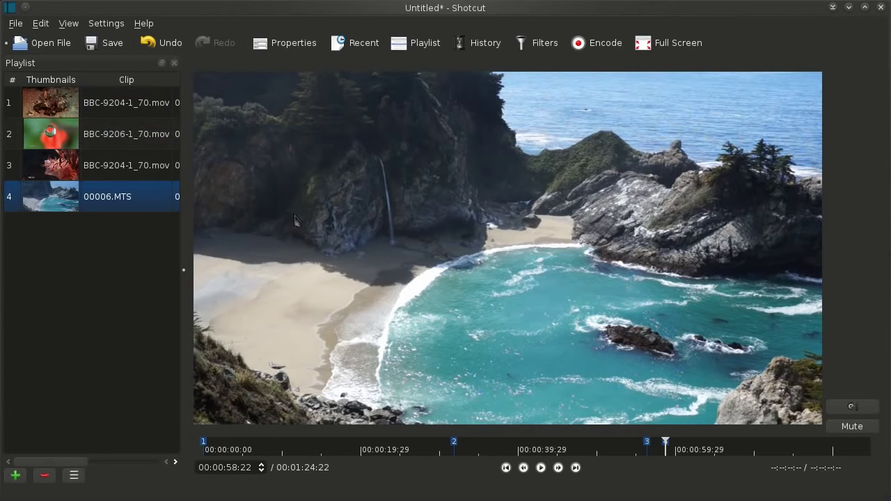
click(119, 147)
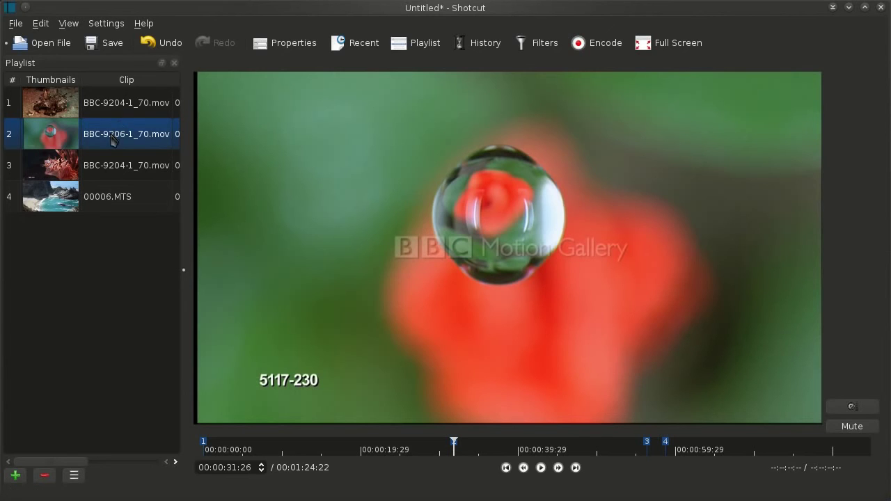
drag(382, 454, 528, 450)
click(506, 468)
click(541, 468)
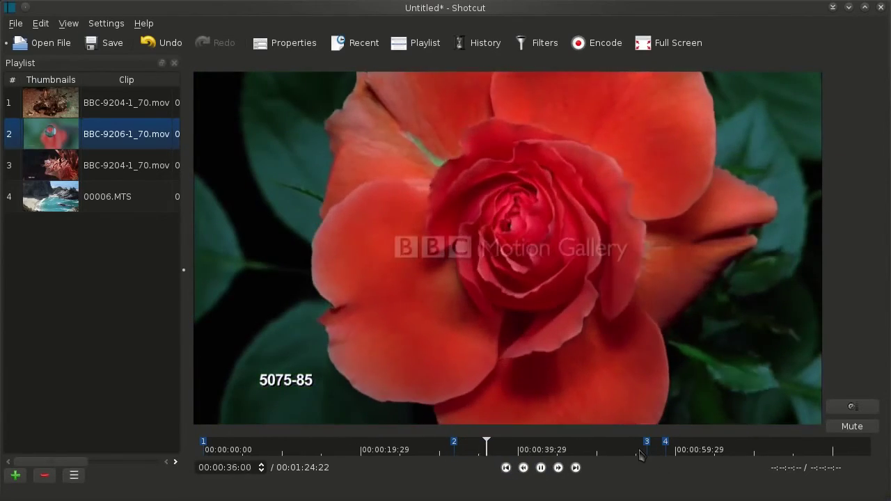
drag(636, 456, 493, 454)
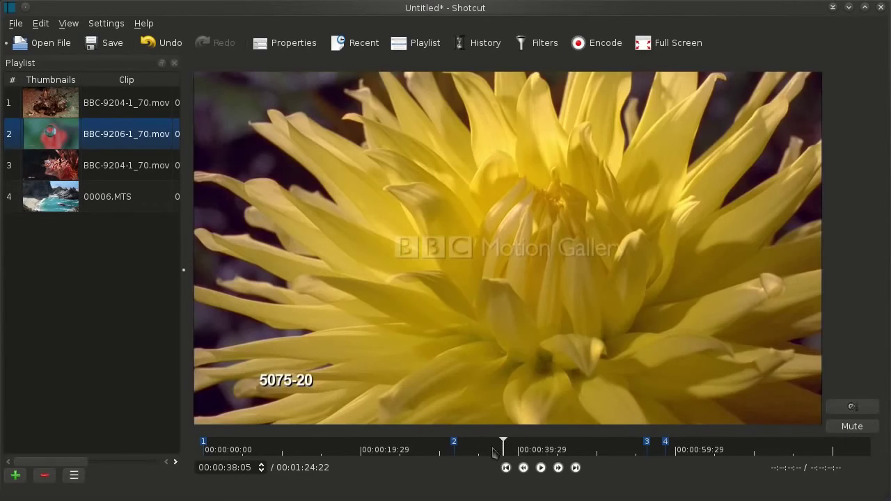
click(393, 449)
Open 00006.MTS as a clip, set in 00:00:02:09 and out 00:00:23:24, and update entry 4
click(82, 209)
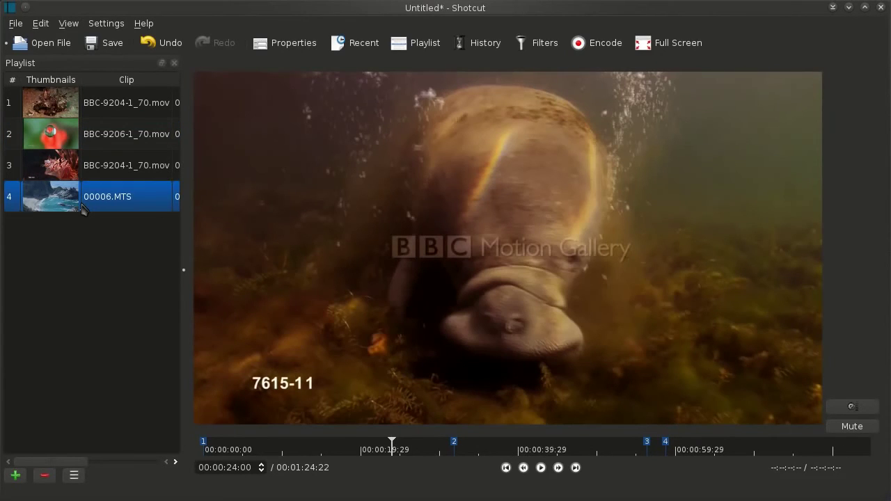
right_click(89, 203)
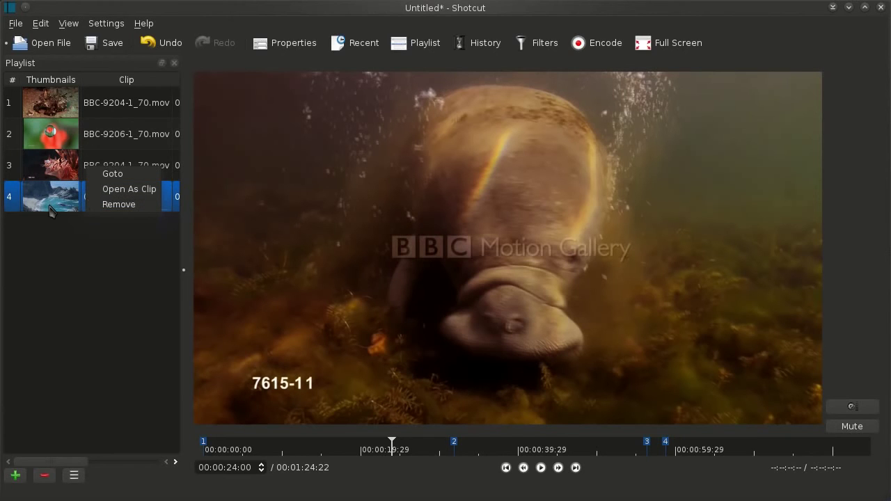
click(120, 190)
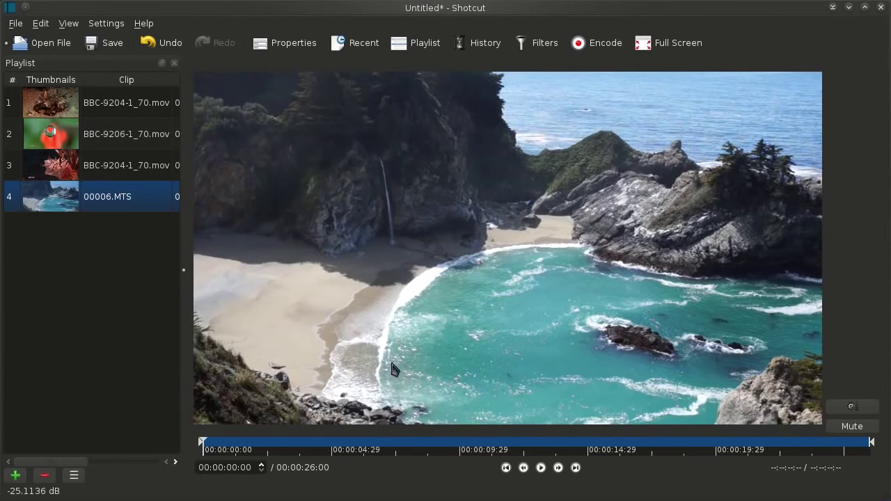
drag(233, 449, 264, 447)
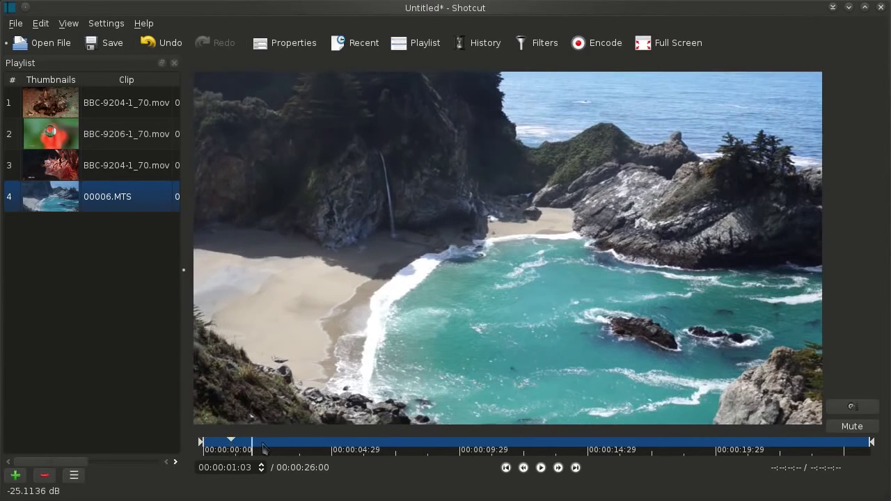
key(i)
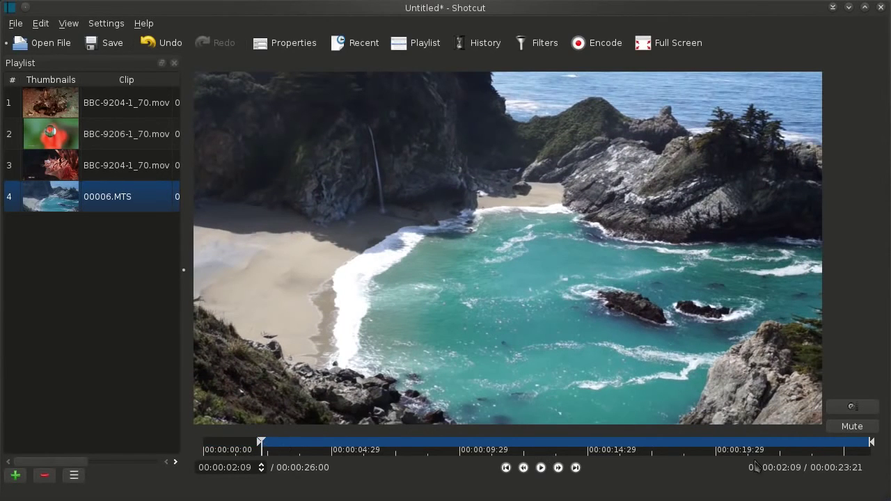
click(817, 448)
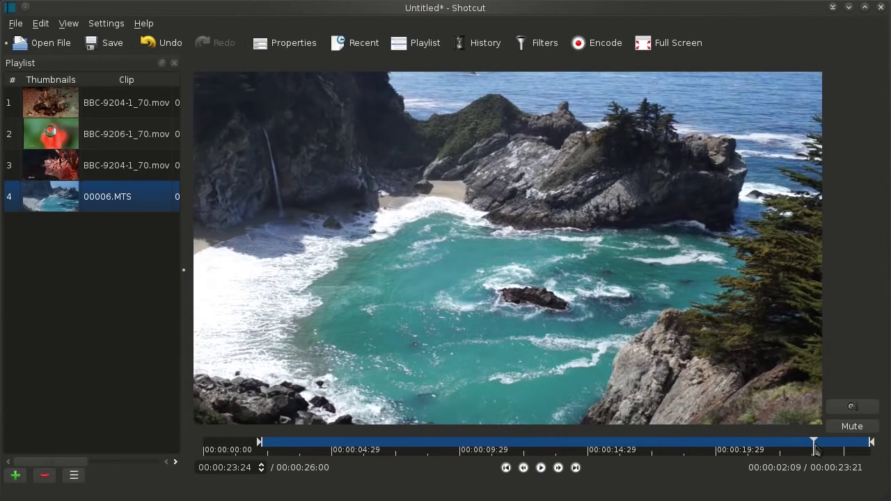
key(o)
right_click(123, 195)
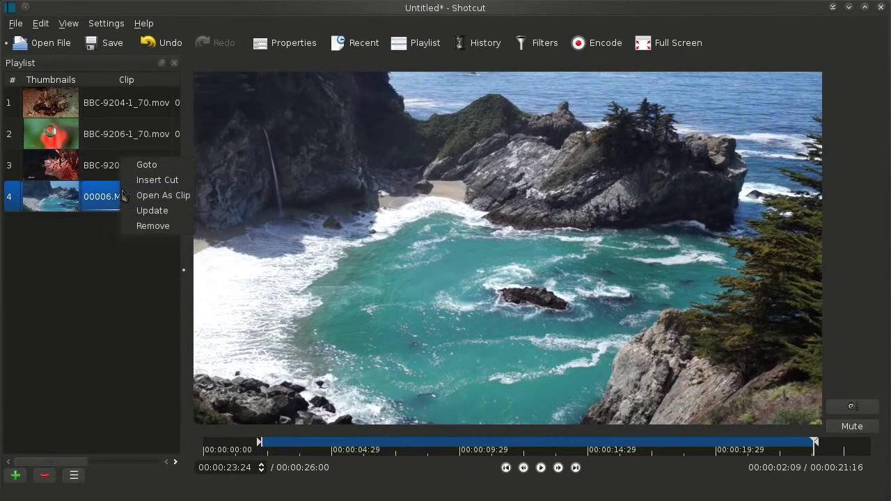
click(167, 214)
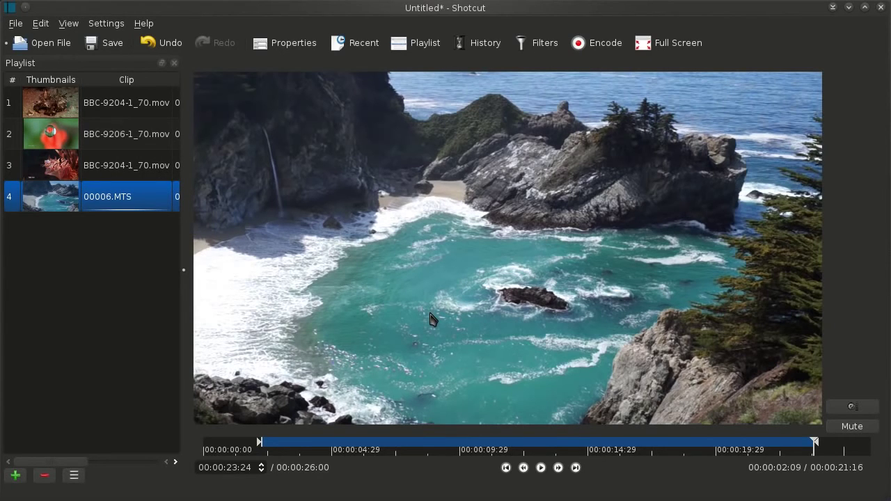
Open the third lionfish entry, then reopen 00006.MTS to check its new trim
click(98, 165)
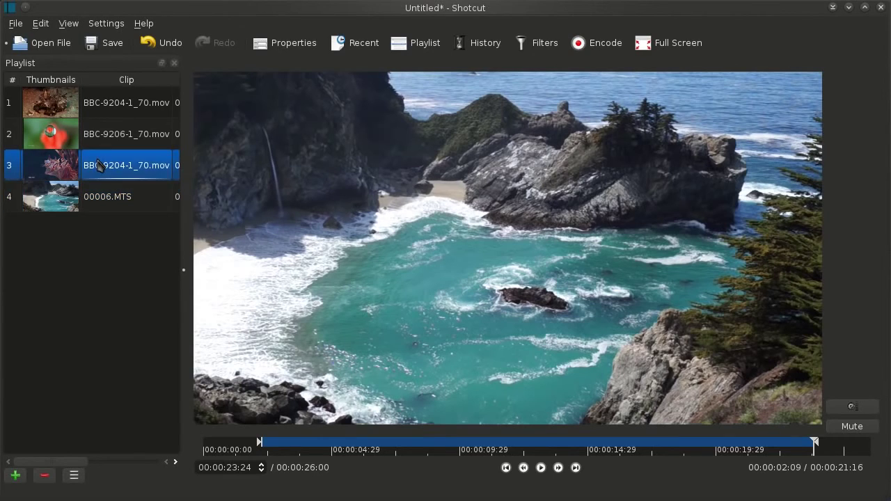
right_click(98, 165)
click(113, 167)
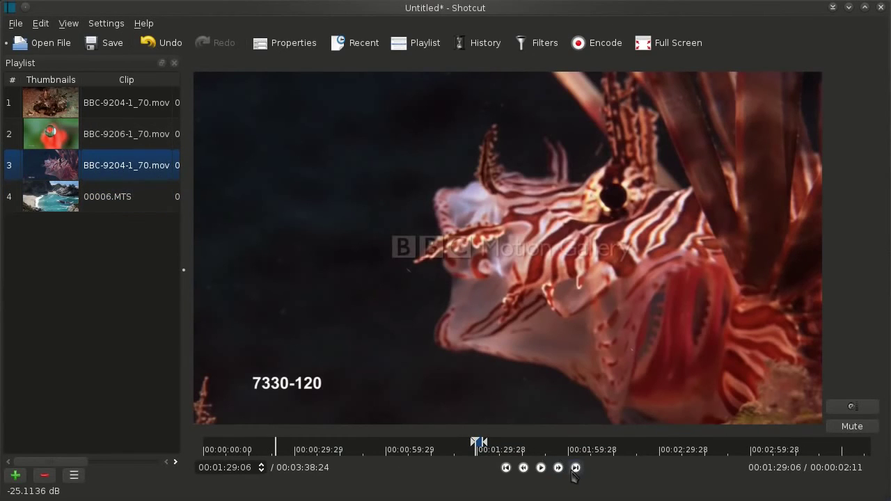
click(574, 470)
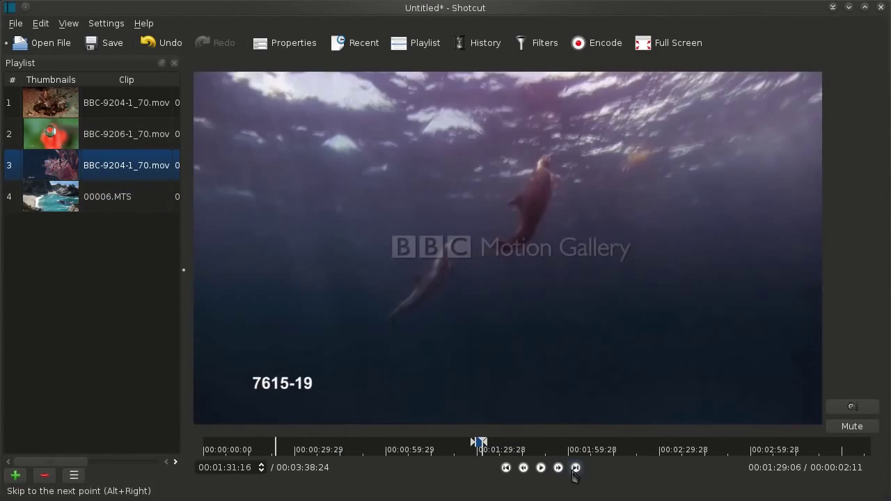
right_click(116, 196)
click(133, 195)
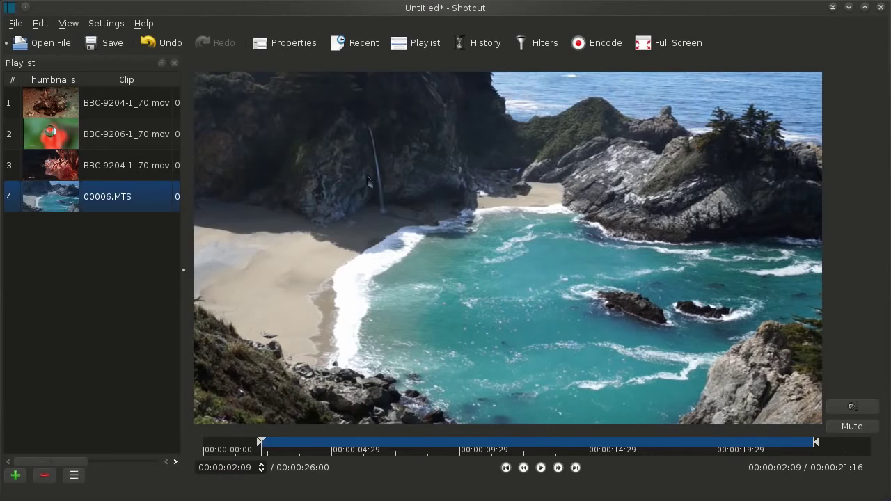
Open entry 2 as a clip, set in 00:00:55:21 and out 00:01:33:12, and append it
right_click(112, 133)
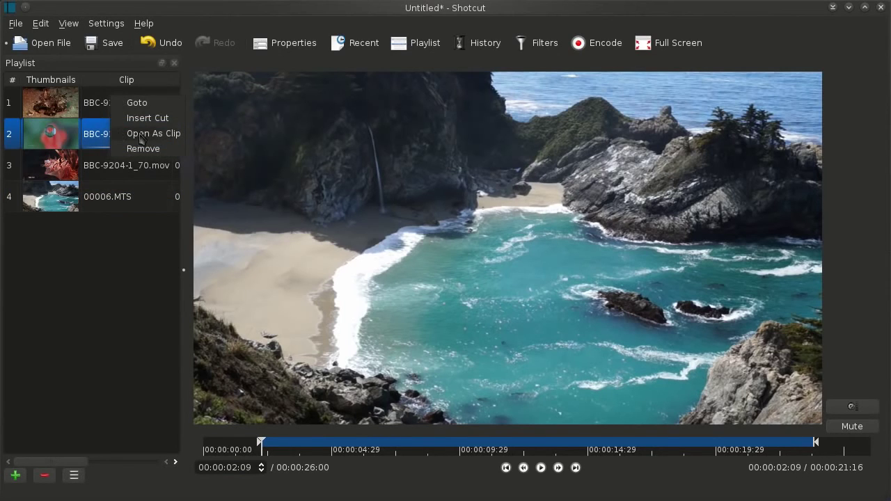
click(174, 135)
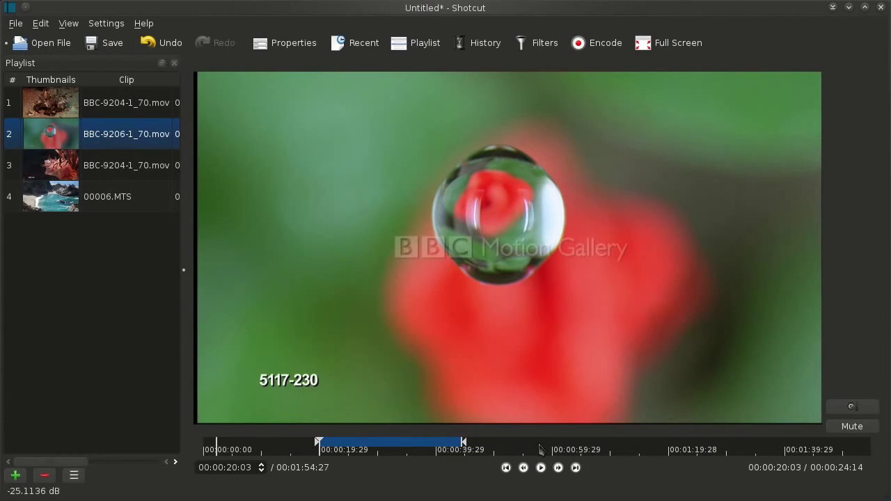
click(527, 449)
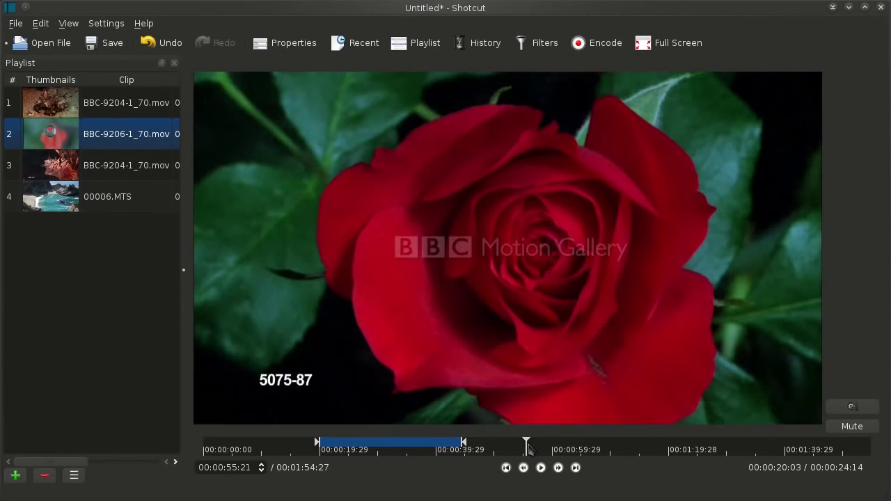
key(i)
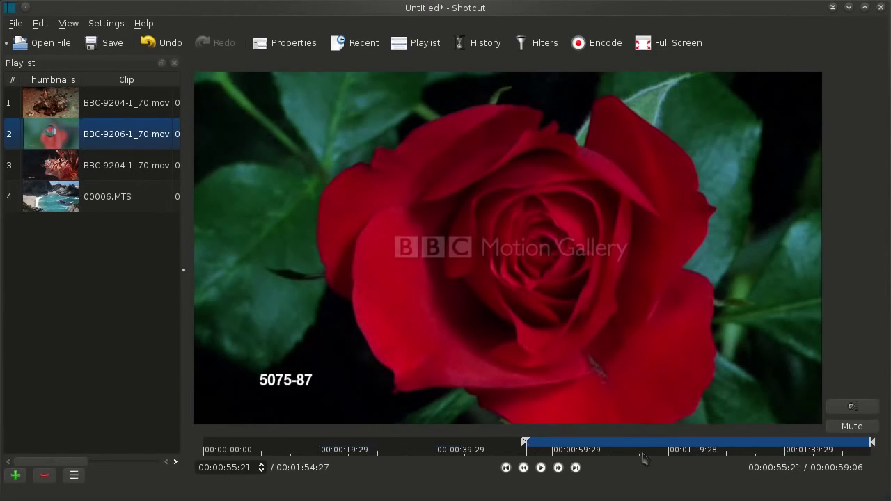
click(743, 445)
key(o)
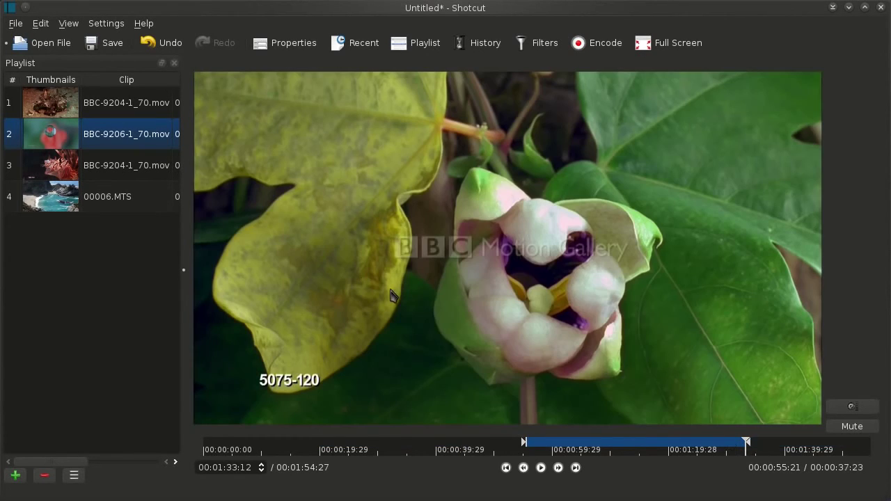
click(15, 477)
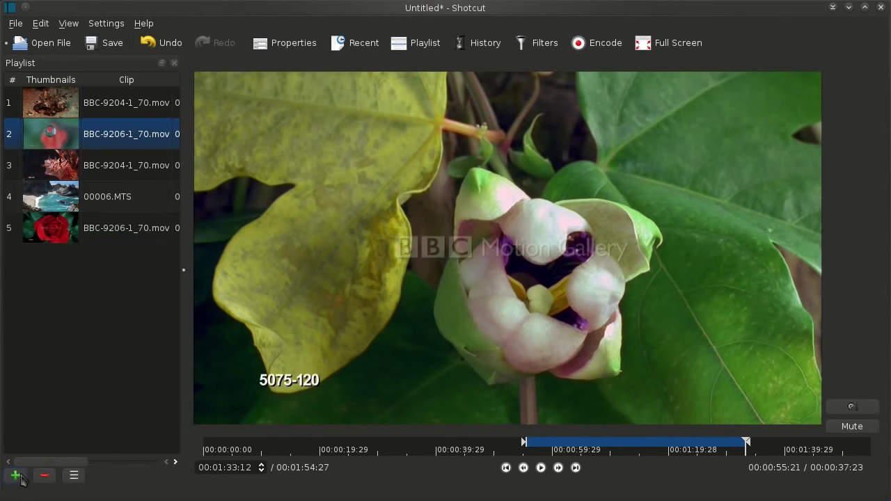
Reopen clip 2 and the new fifth entry to compare their ranges
right_click(103, 137)
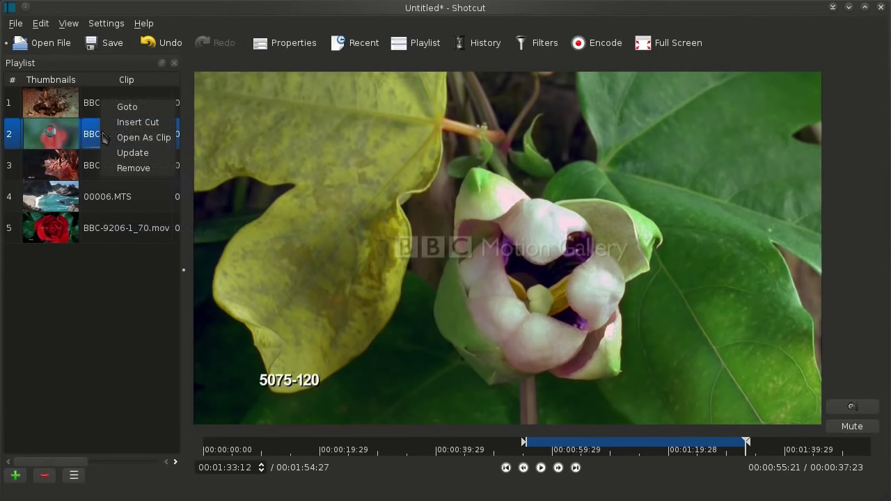
click(158, 138)
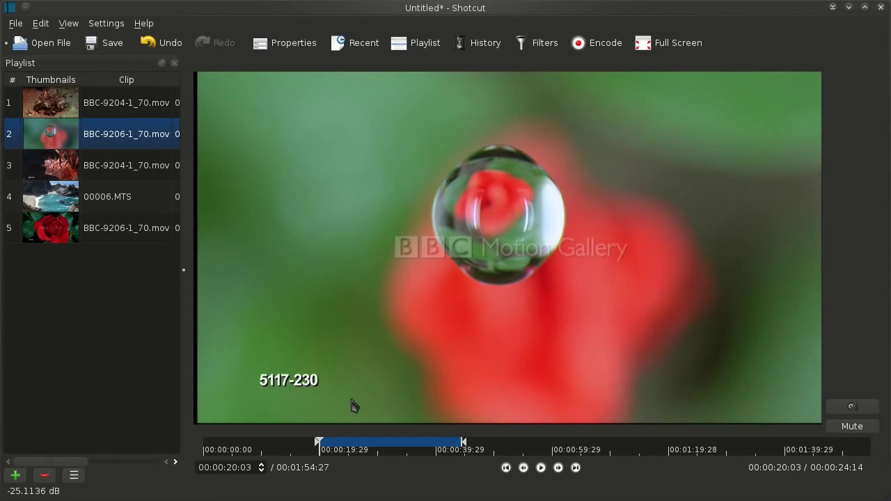
click(78, 233)
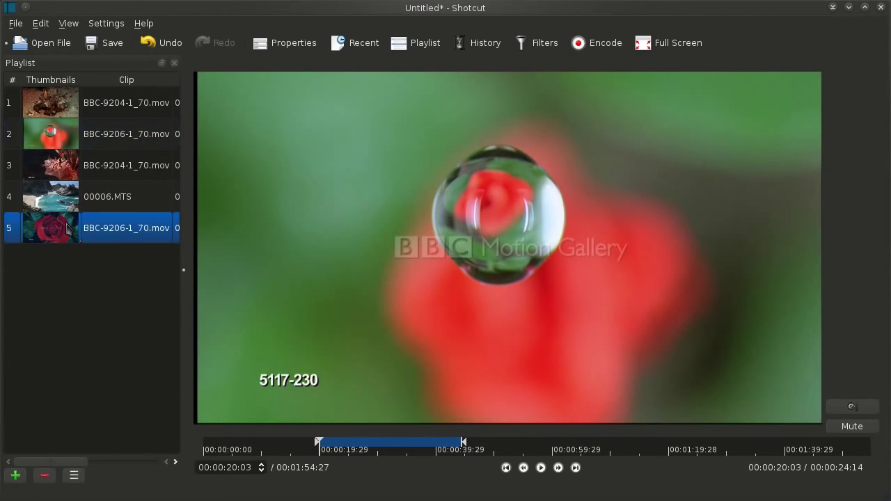
right_click(78, 233)
click(108, 228)
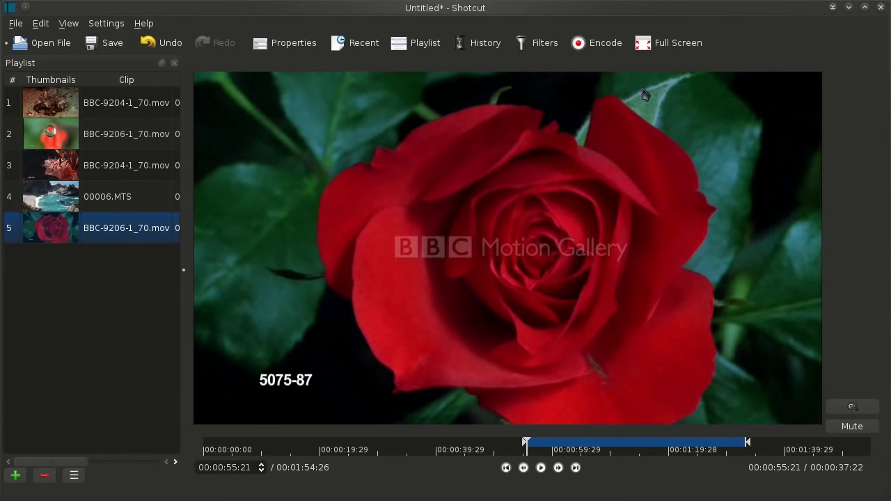
Open the finished enode4.mp4 job from the Jobs list in the player
click(578, 43)
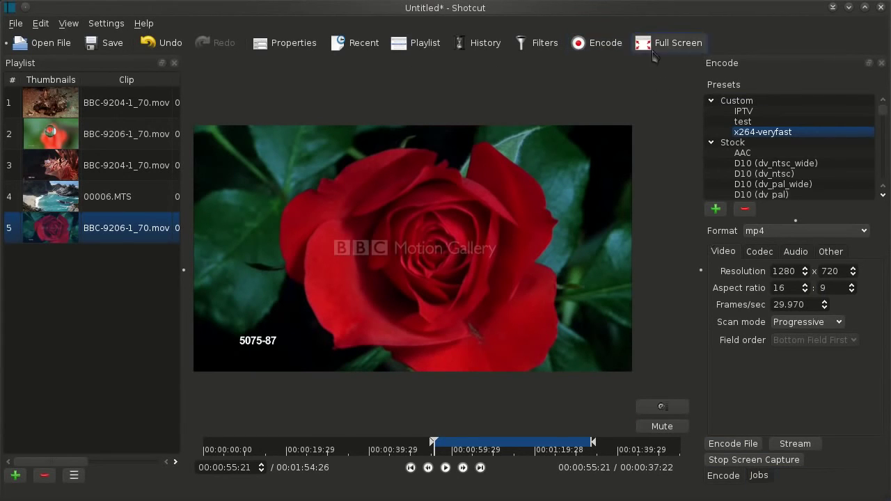
click(758, 477)
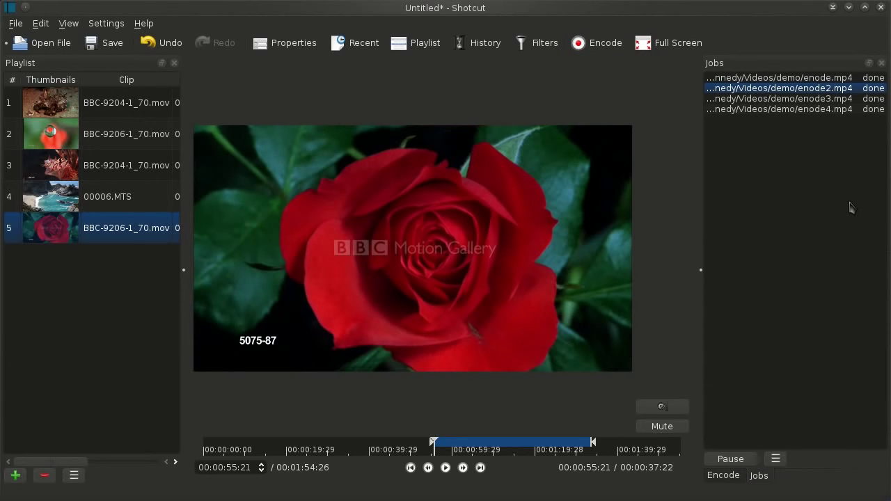
right_click(832, 109)
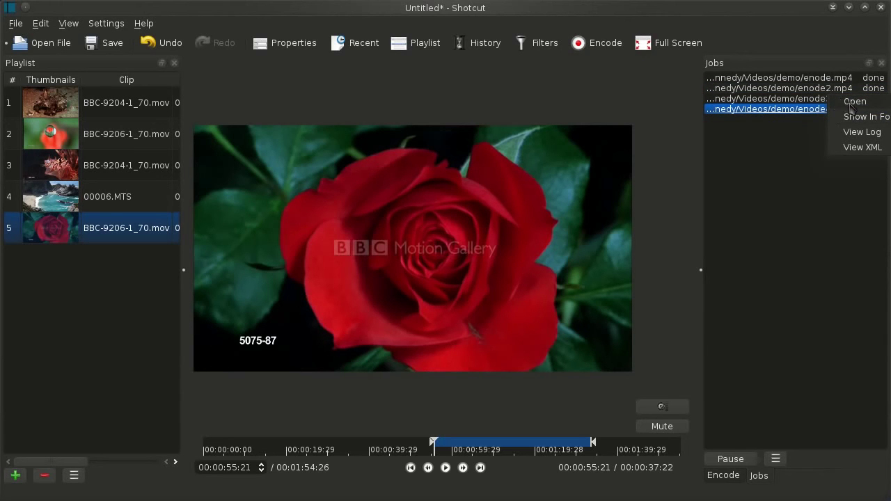
click(854, 102)
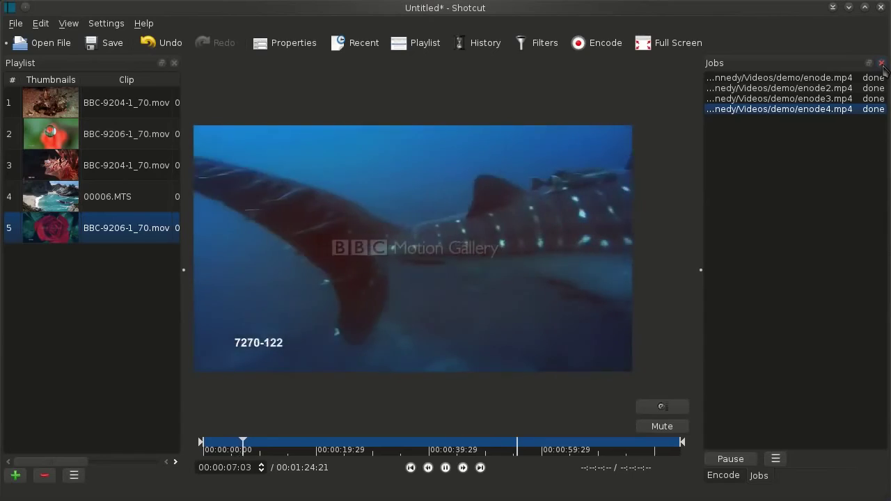
Close the Jobs and Encode panels, fast-forward through enode4.mp4, then stop at about 00:00:11:01
click(882, 64)
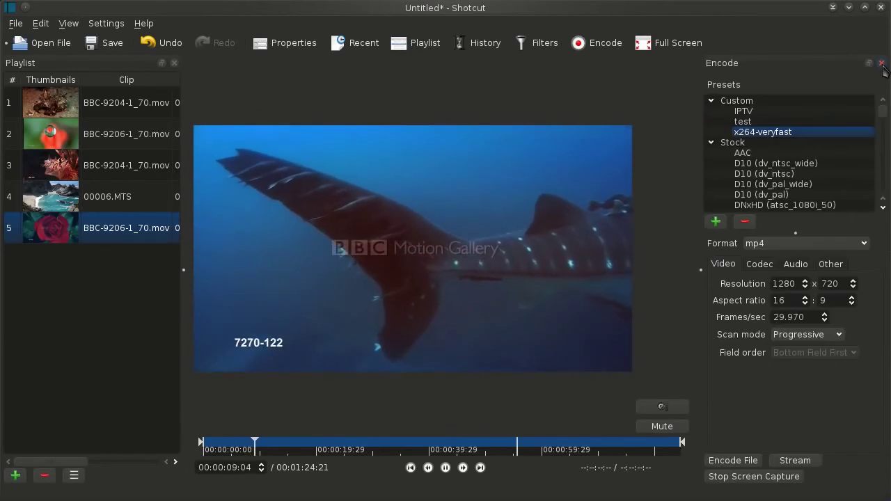
click(882, 63)
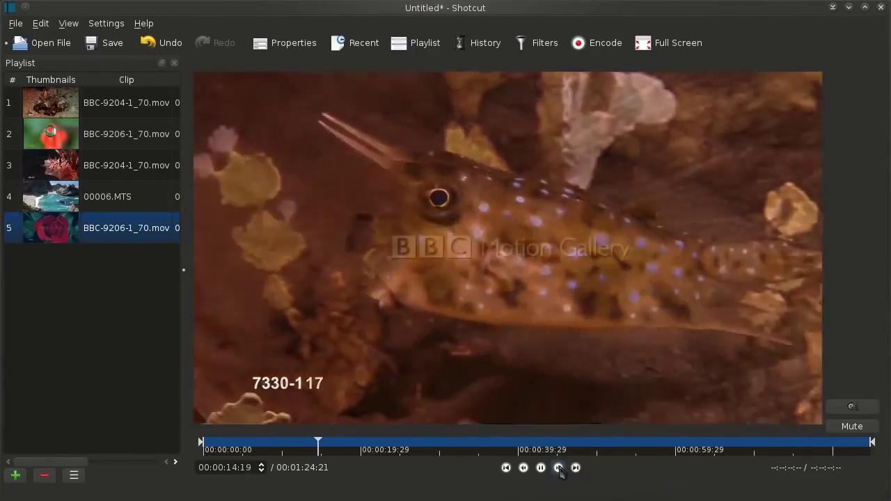
click(560, 468)
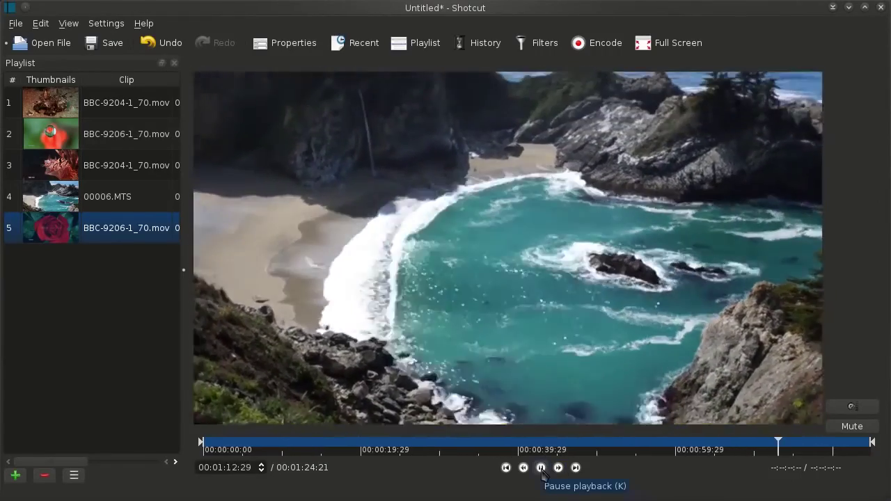
click(542, 468)
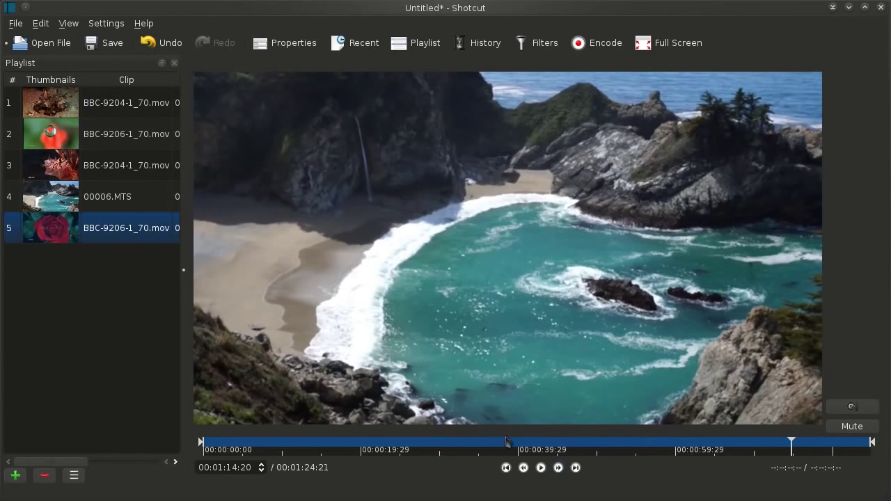
click(337, 450)
click(291, 449)
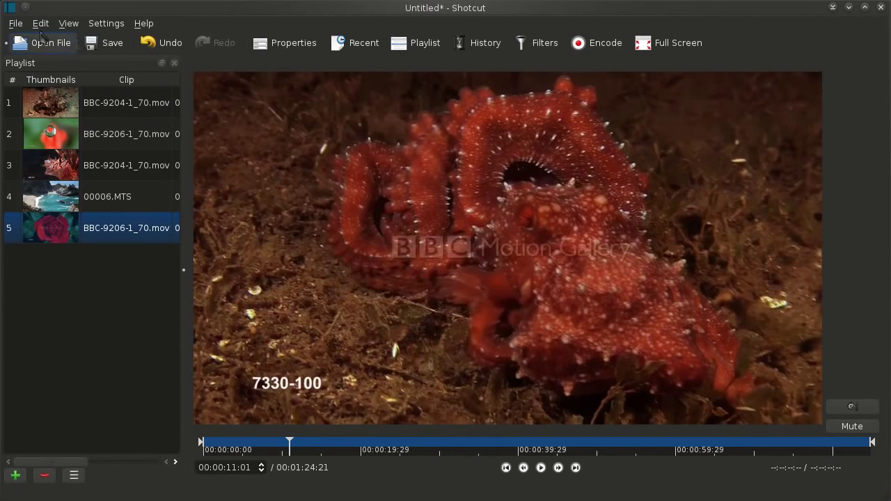
Save the project as project.mlt through the File menu
click(15, 23)
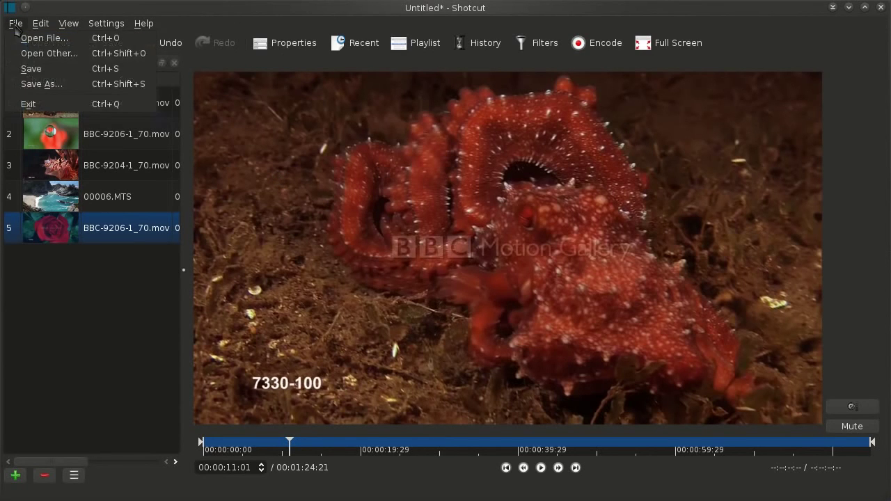
click(109, 56)
click(16, 23)
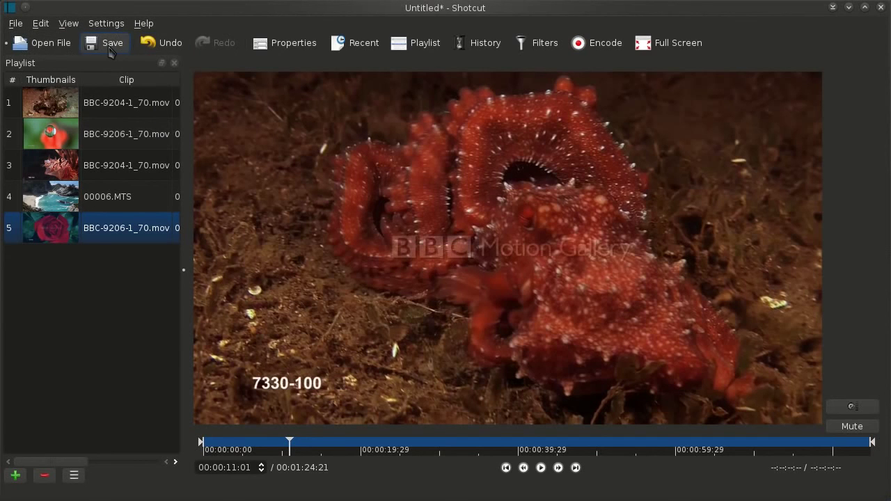
click(110, 49)
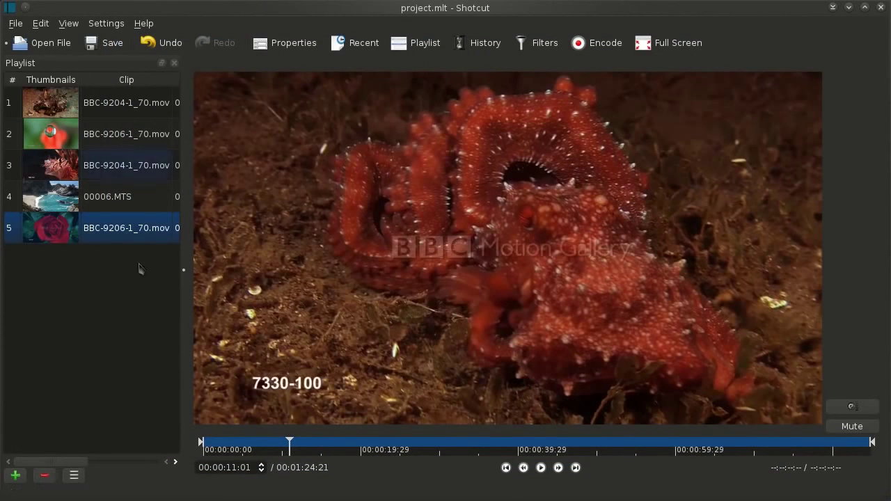
Close the Playlist panel and reopen the saved project.mlt
click(74, 476)
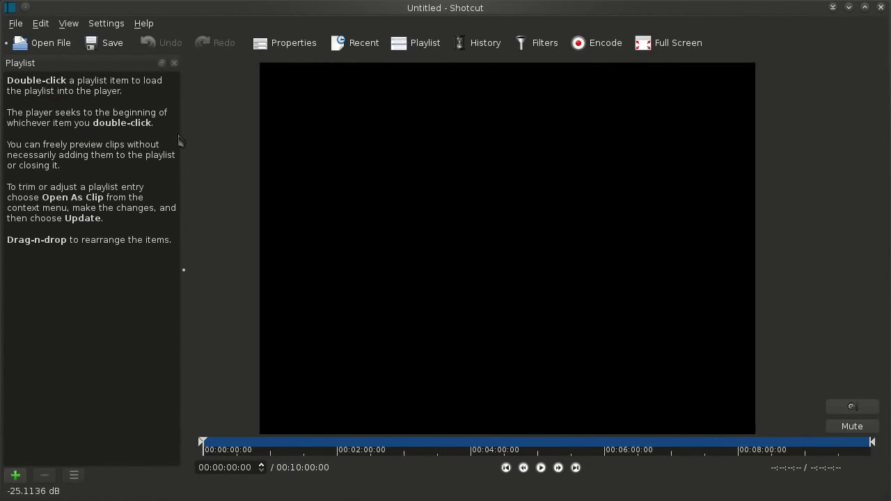
click(174, 63)
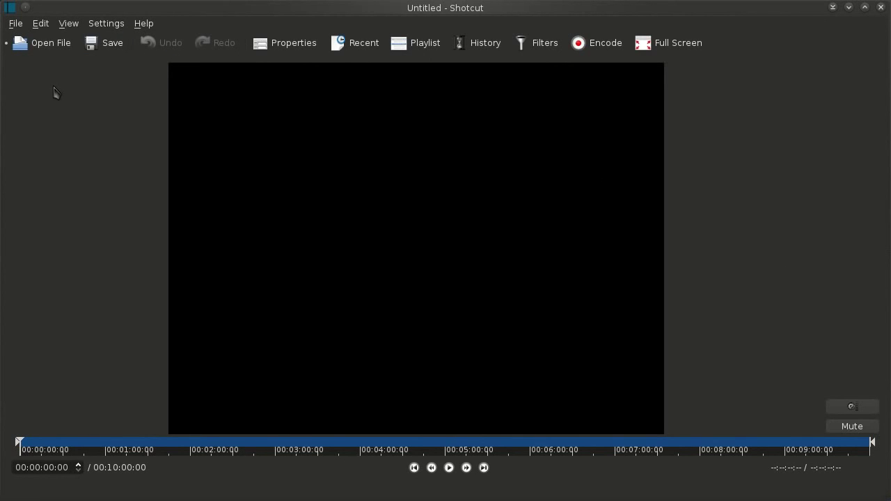
click(37, 53)
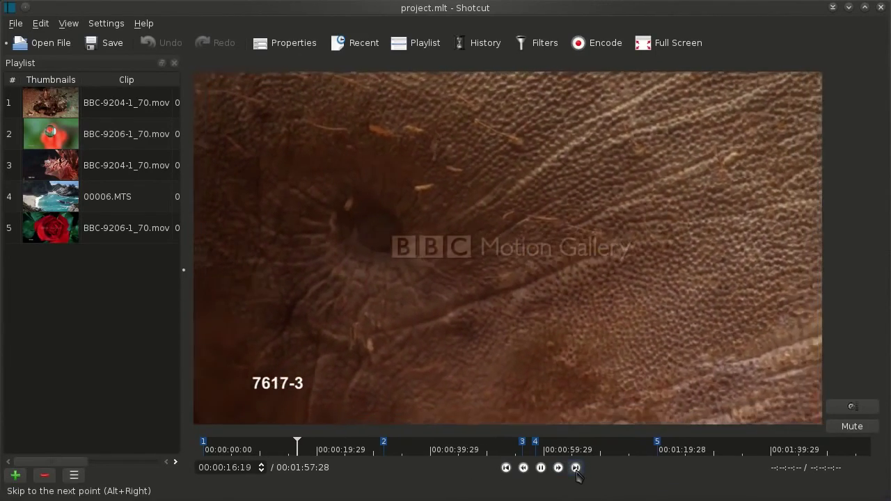
Step forward through each clip marker to the end of the five-clip sequence
click(577, 469)
click(576, 468)
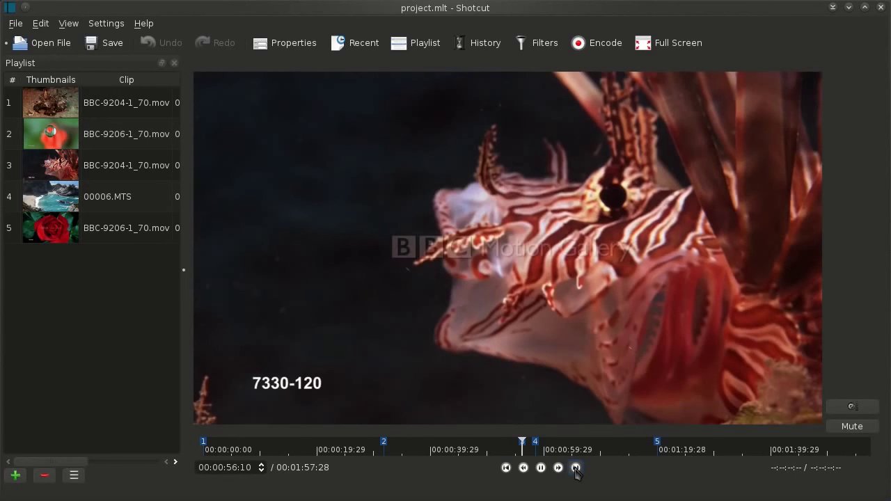
click(577, 468)
click(577, 469)
click(577, 468)
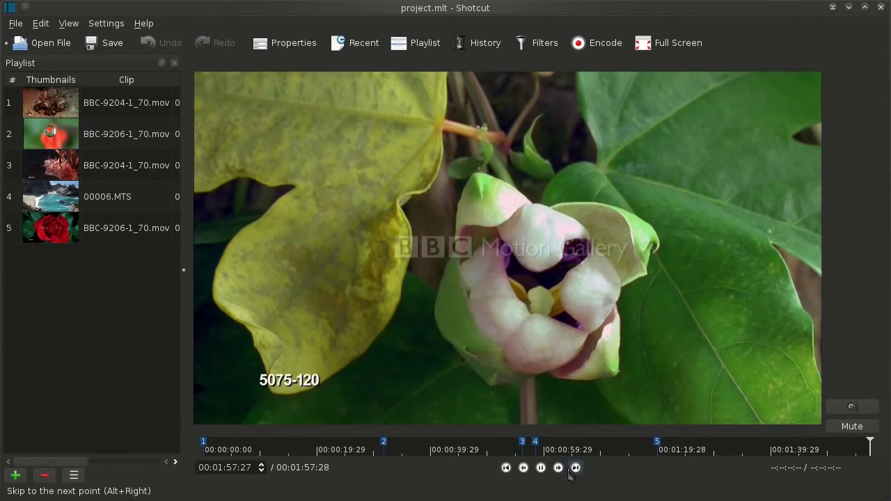
Step back through the markers to 00:00:00:00 and show the empty edit history
click(505, 470)
click(505, 470)
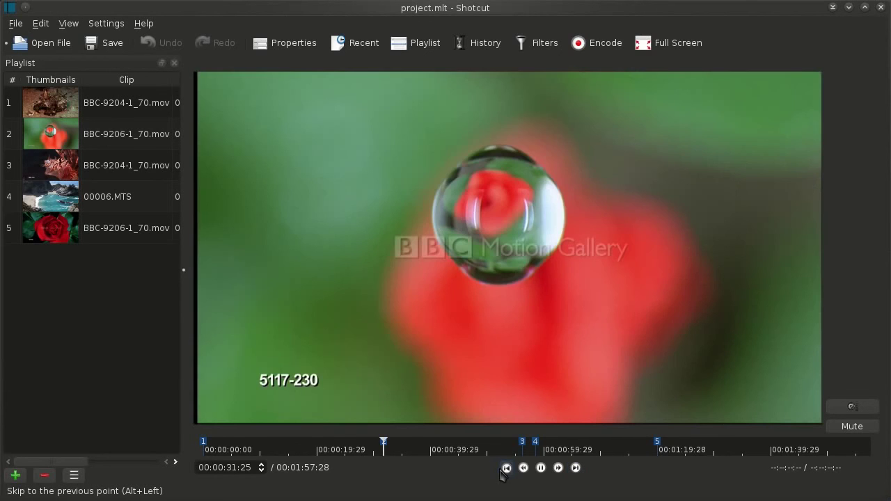
click(502, 469)
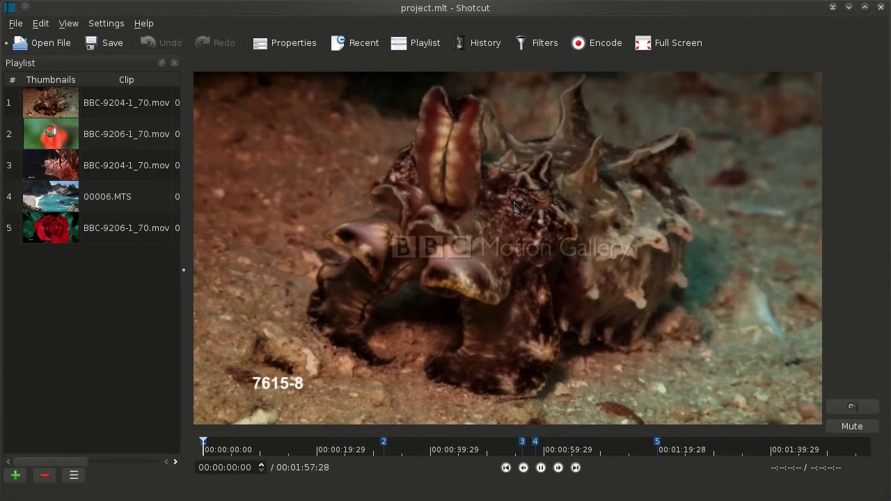
click(494, 43)
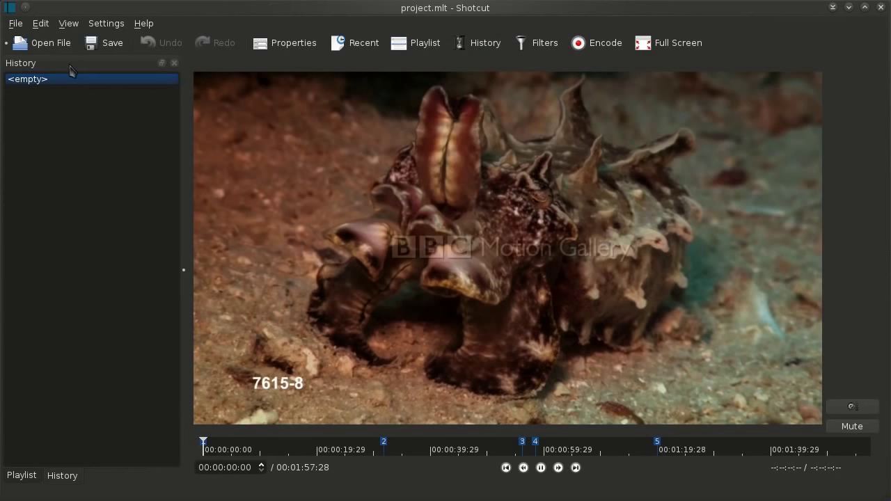
Dock History on the right, remove playlist item 4 (00006.MTS), then undo the removal
drag(70, 70, 791, 153)
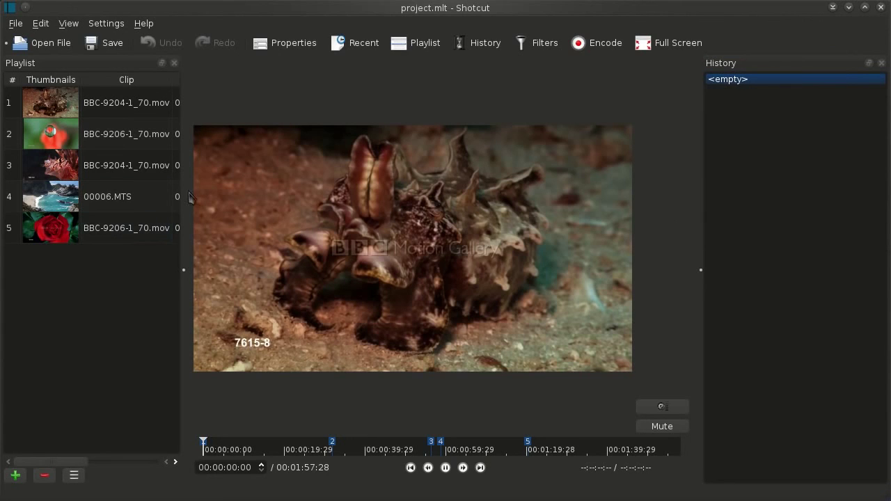
click(87, 235)
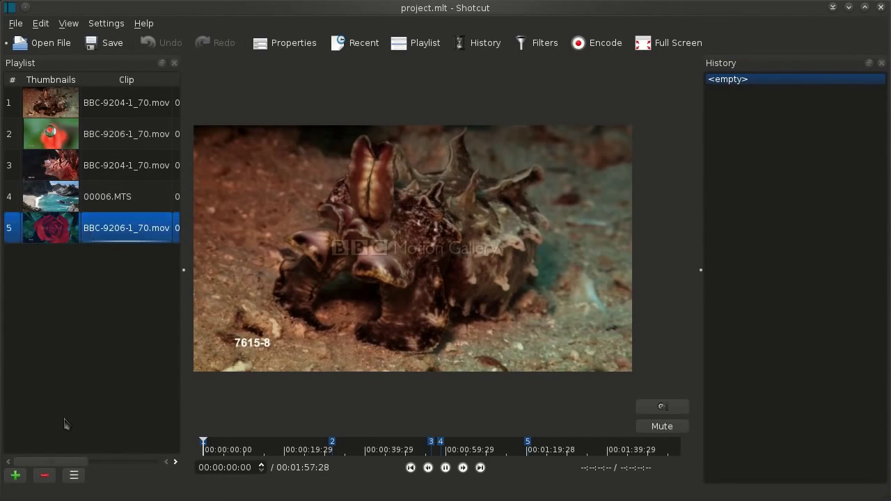
click(88, 204)
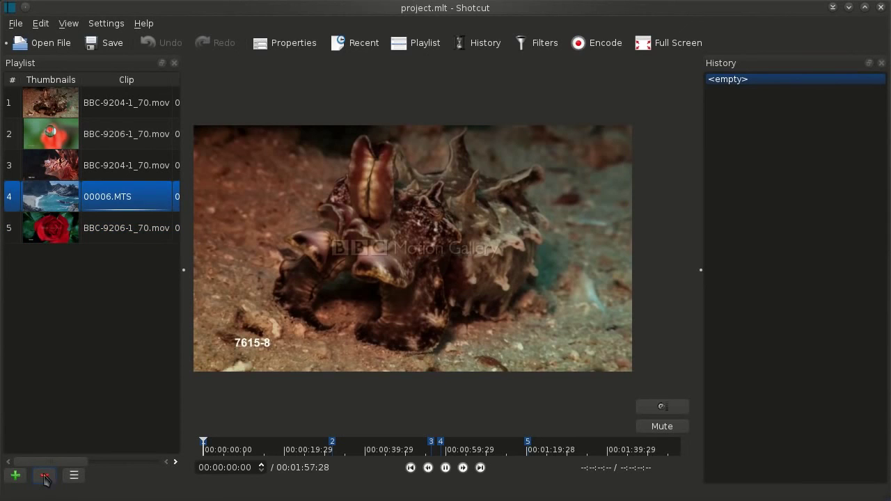
click(44, 477)
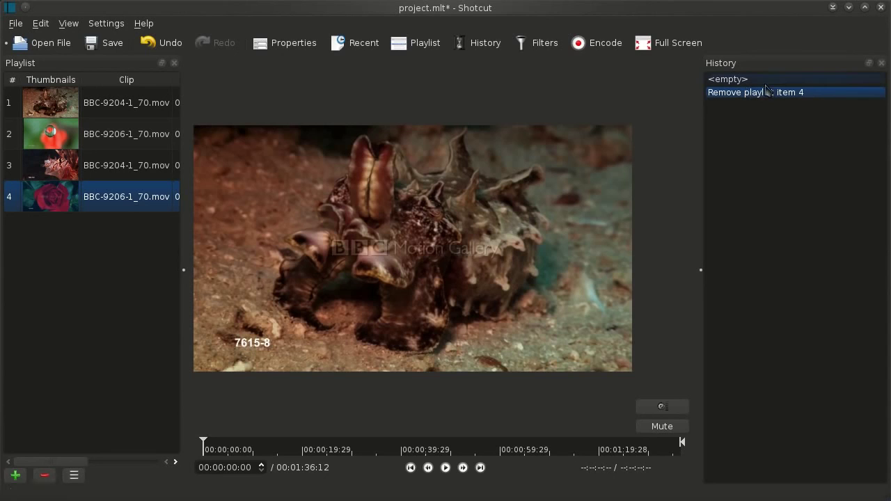
click(162, 46)
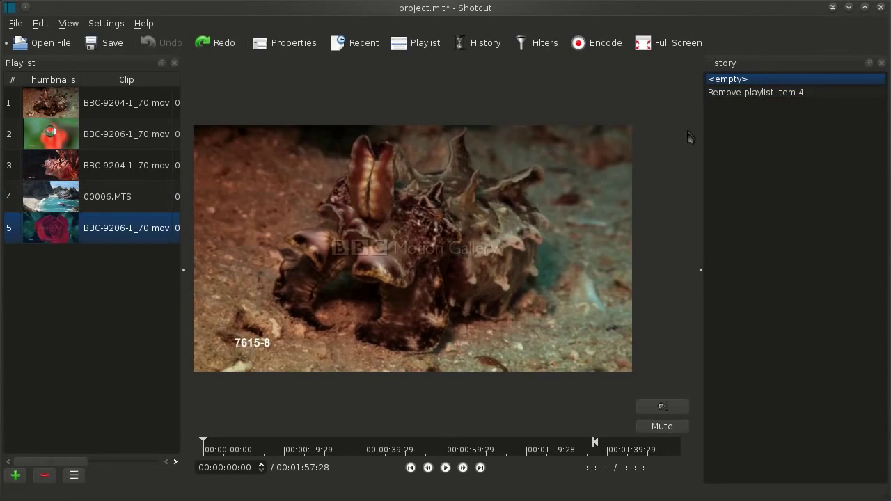